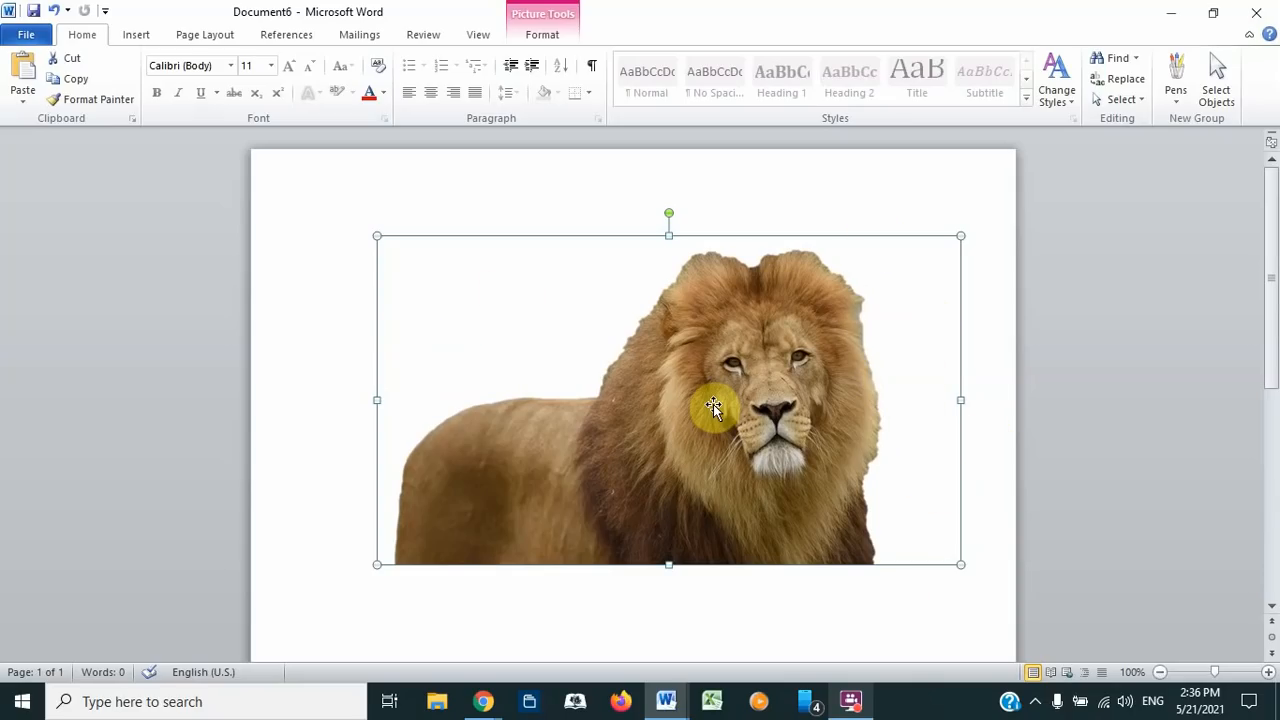
Crop the lion picture to about 3.54" high by 5.58" wide and move it slightly up the page.
left_click(541, 28)
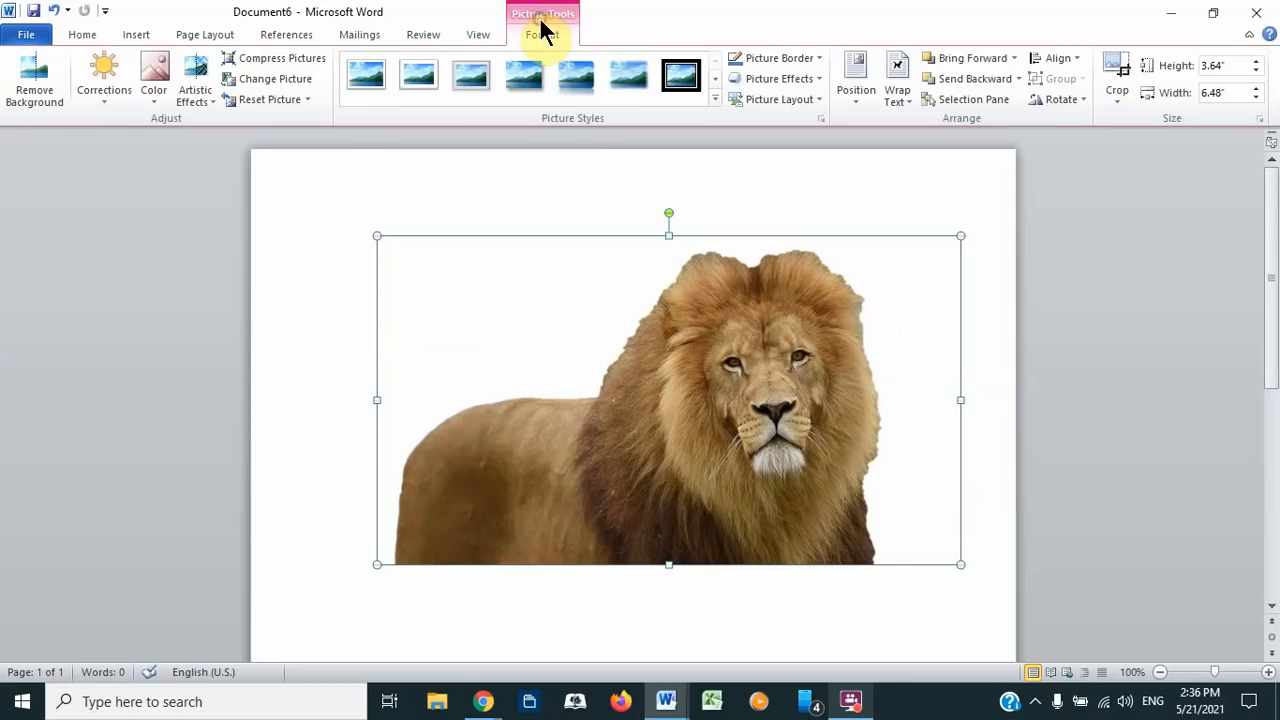
left_click(1106, 66)
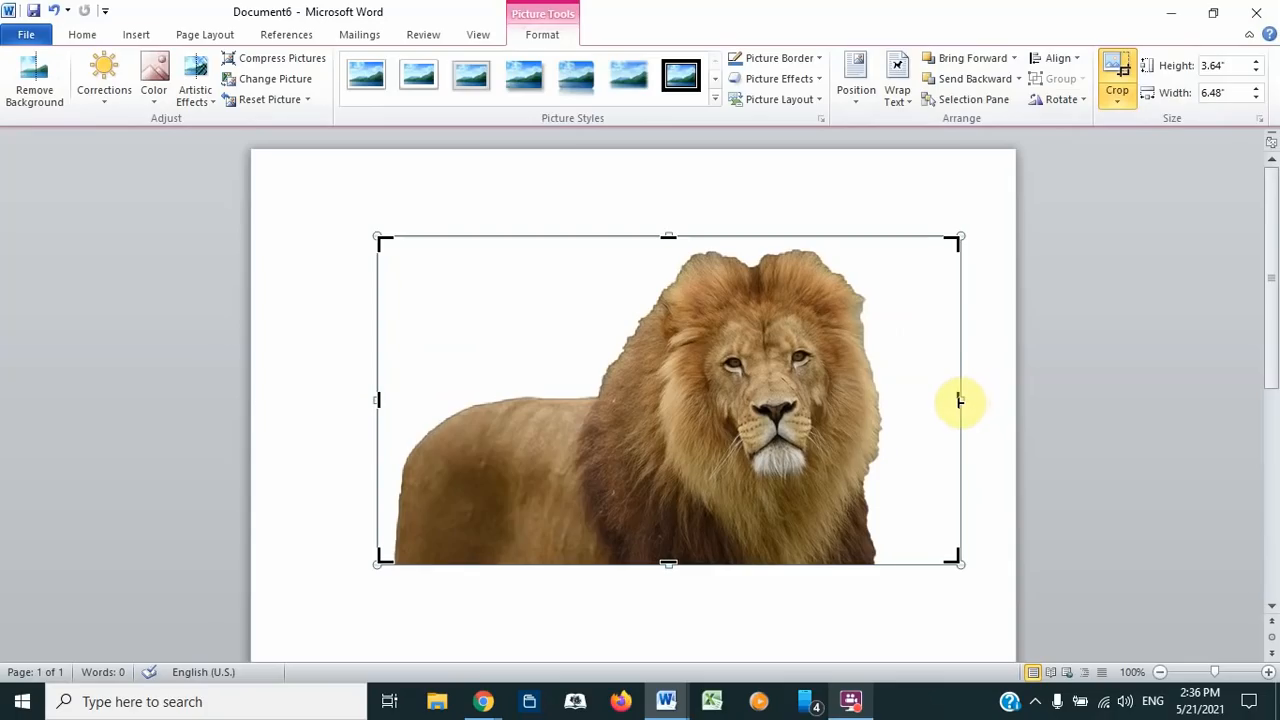
left_click_drag(958, 402, 892, 416)
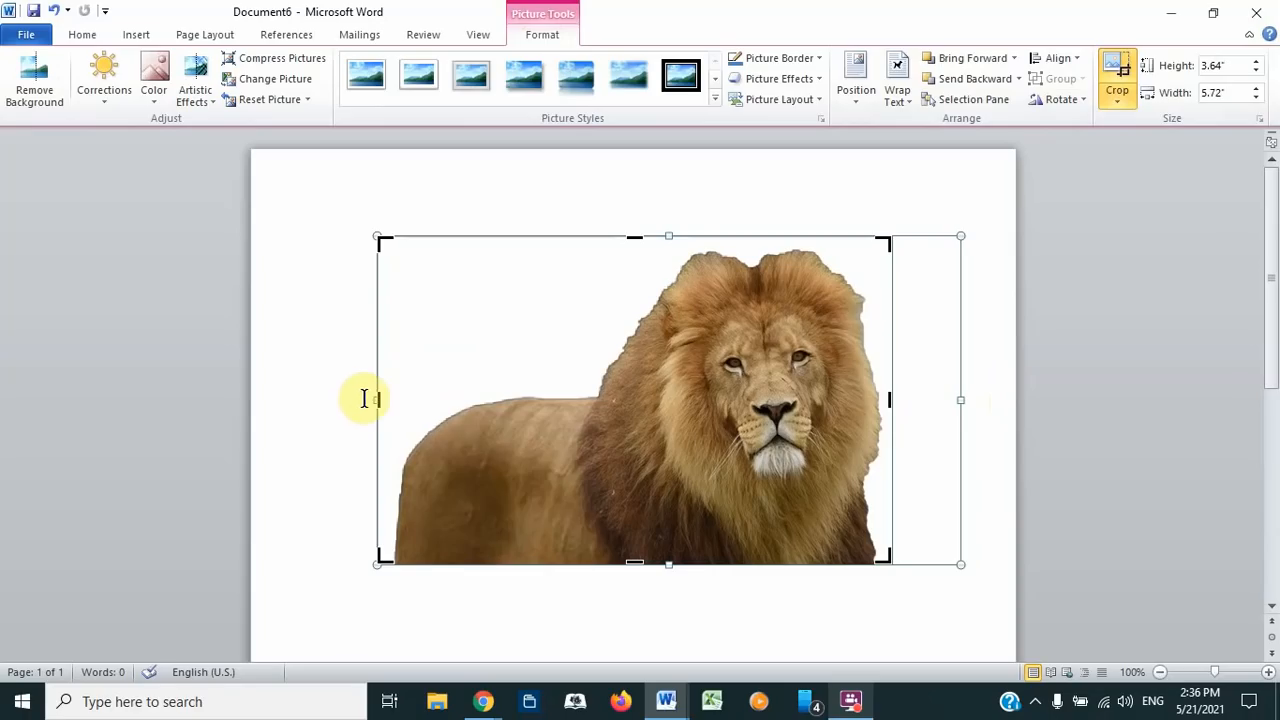
left_click_drag(380, 399, 391, 400)
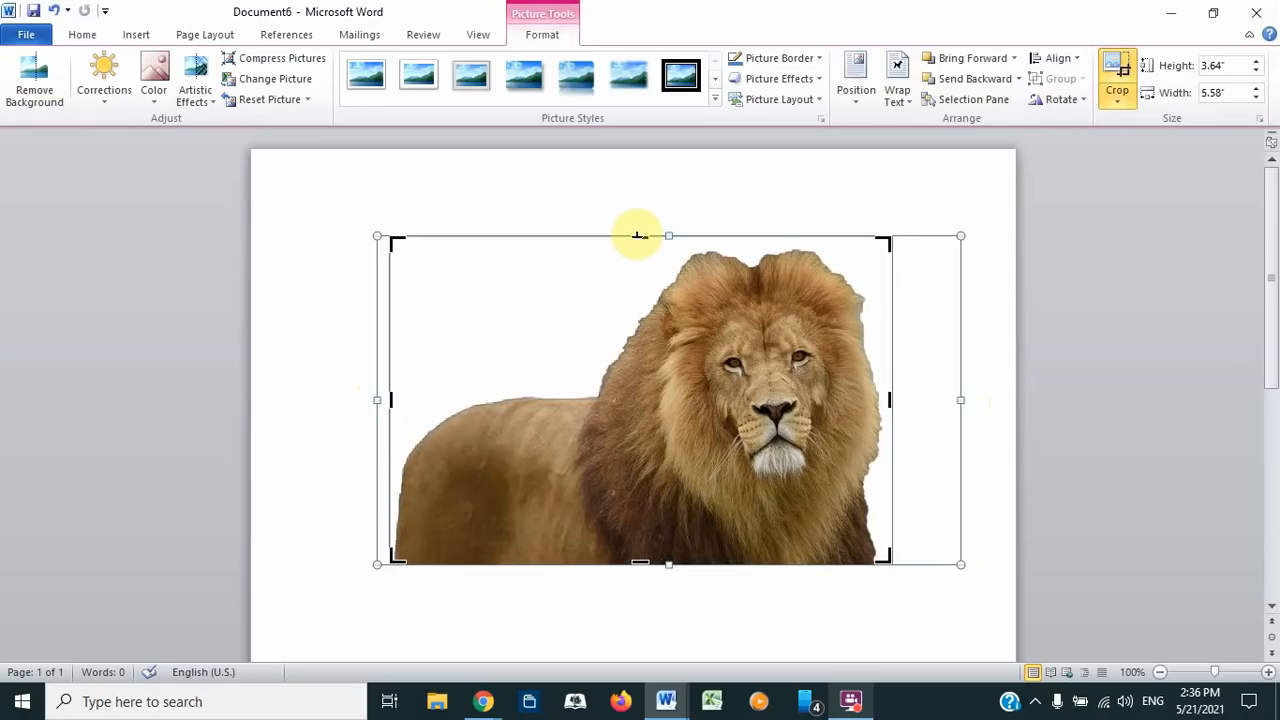
left_click_drag(637, 237, 637, 244)
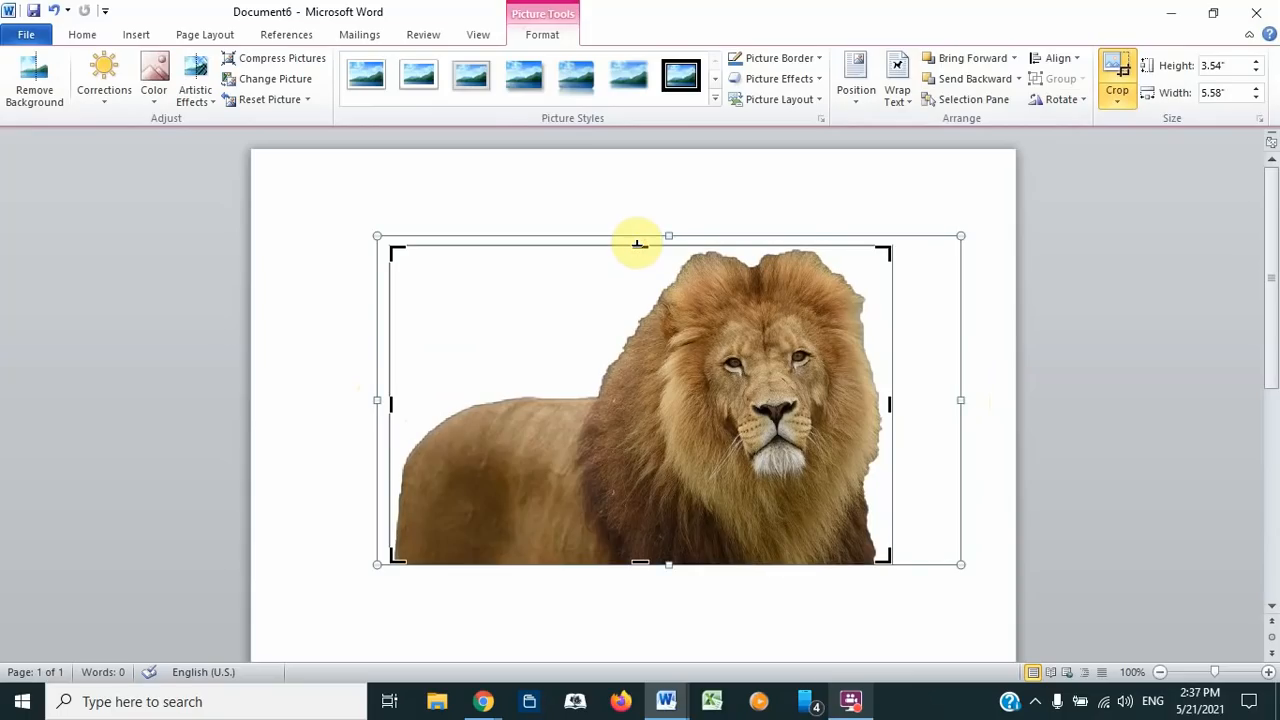
left_click(1032, 391)
left_click(824, 397)
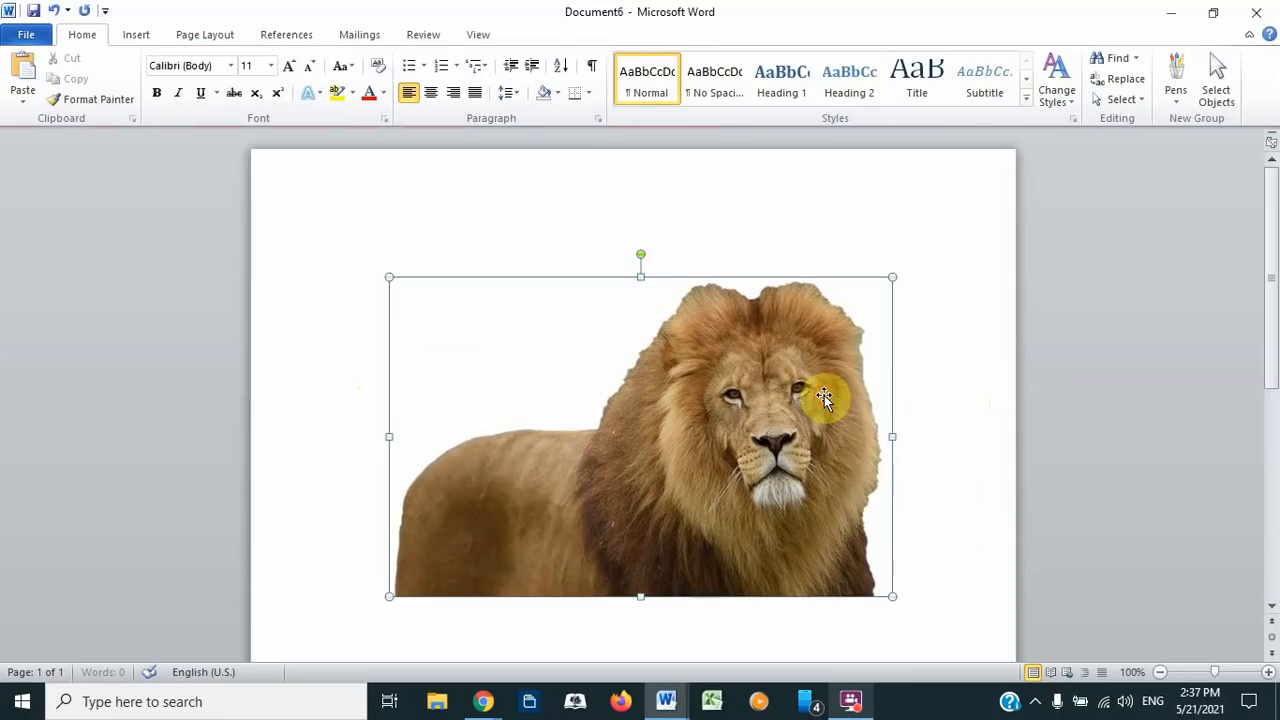
left_click_drag(824, 397, 817, 341)
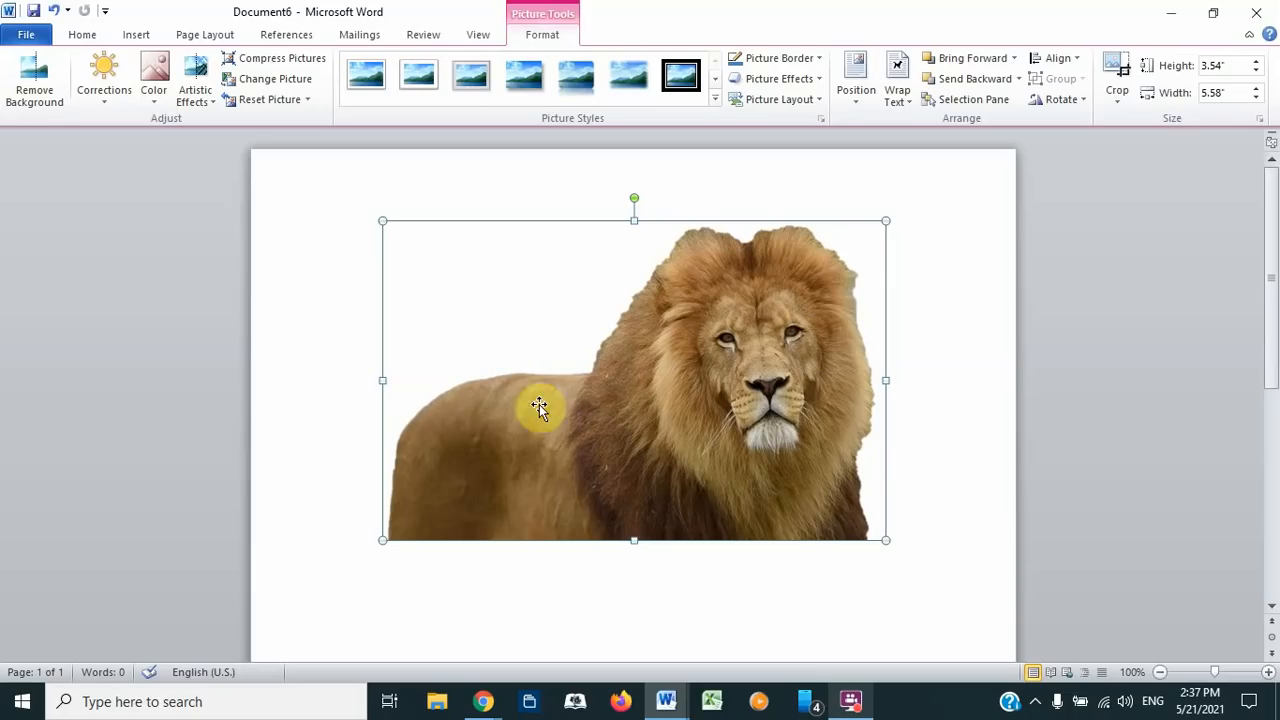
Create a new blank document.
left_click(26, 40)
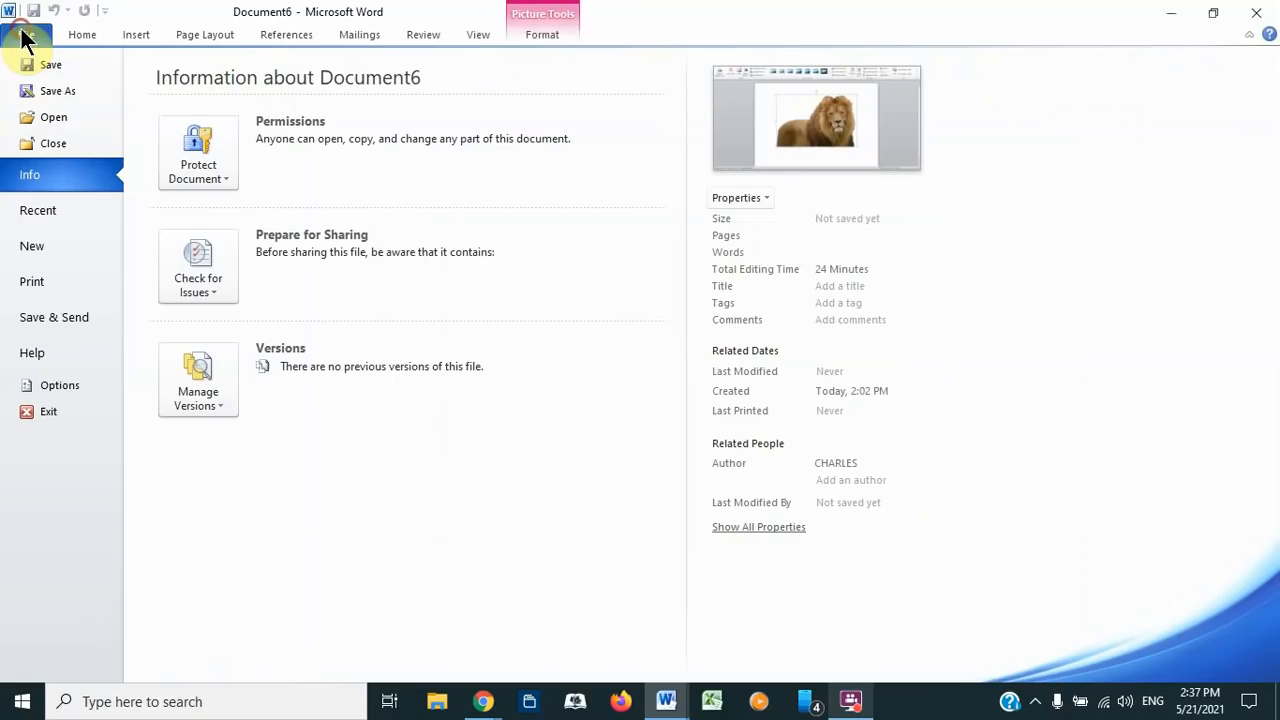
left_click(12, 250)
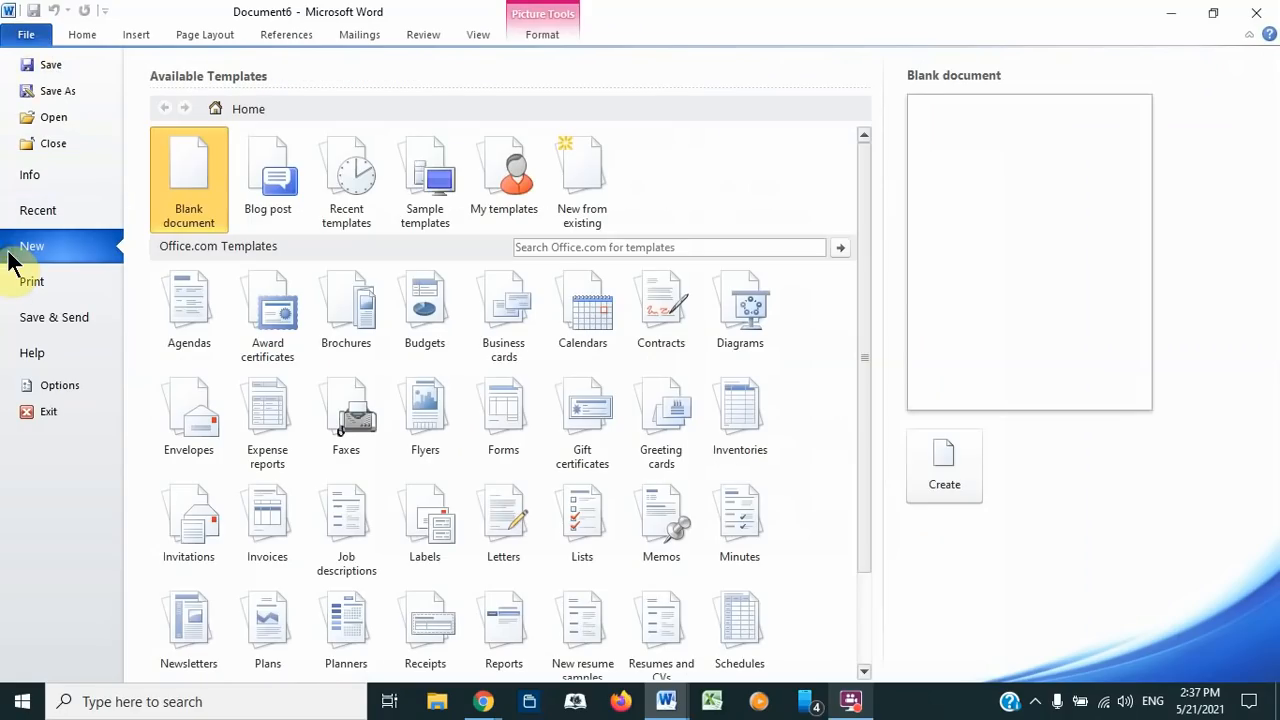
left_click(928, 488)
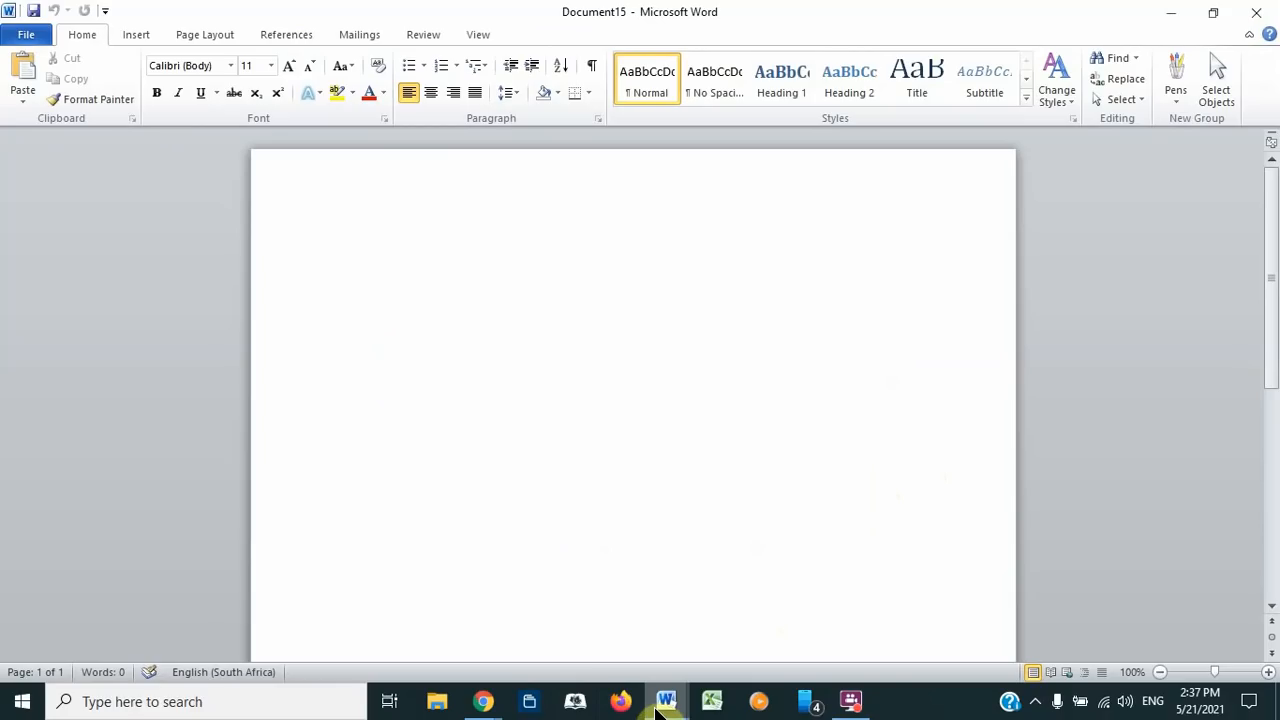
Switch to the GREENHOUSE EFFECT.docx document and display its ruler.
left_click(662, 703)
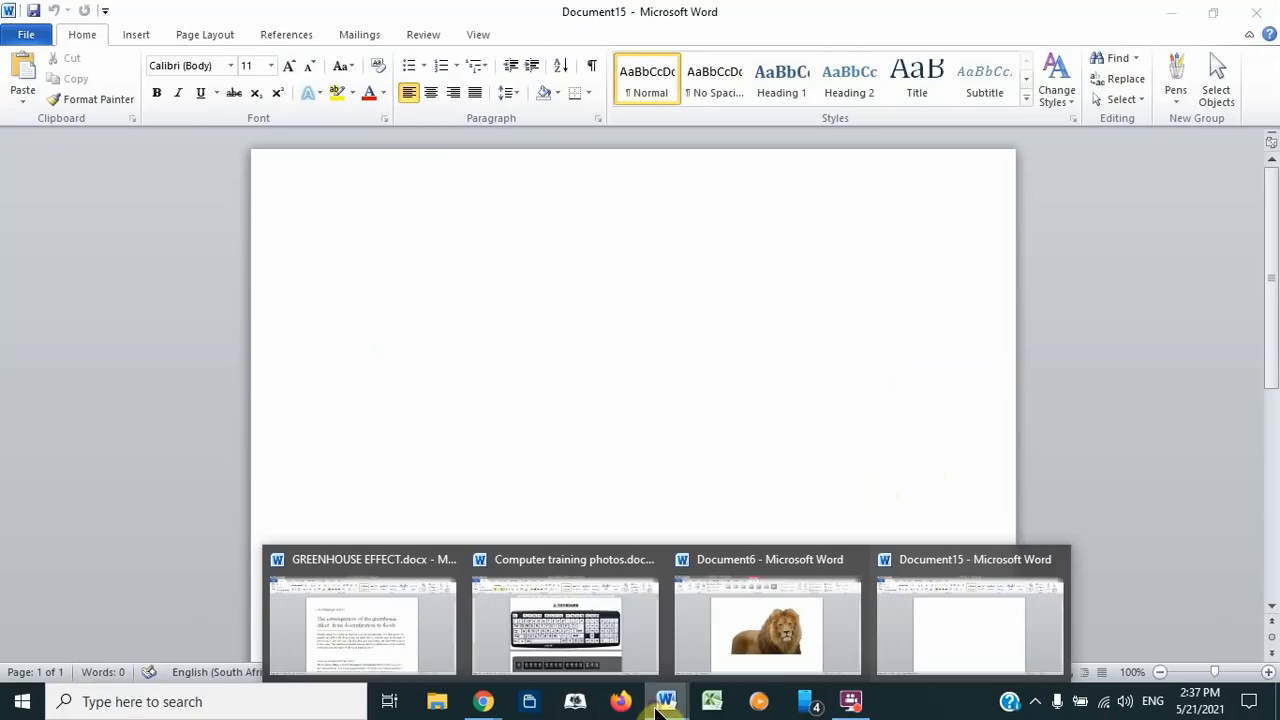
left_click(400, 635)
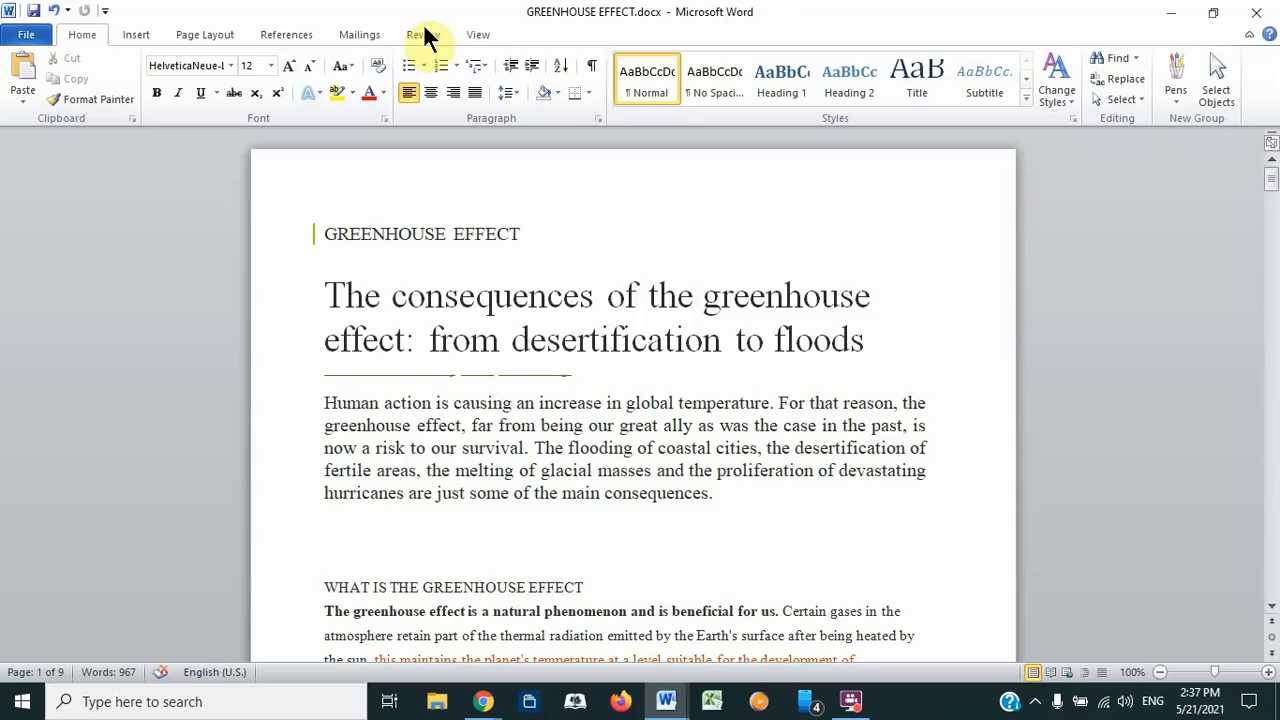
left_click(469, 42)
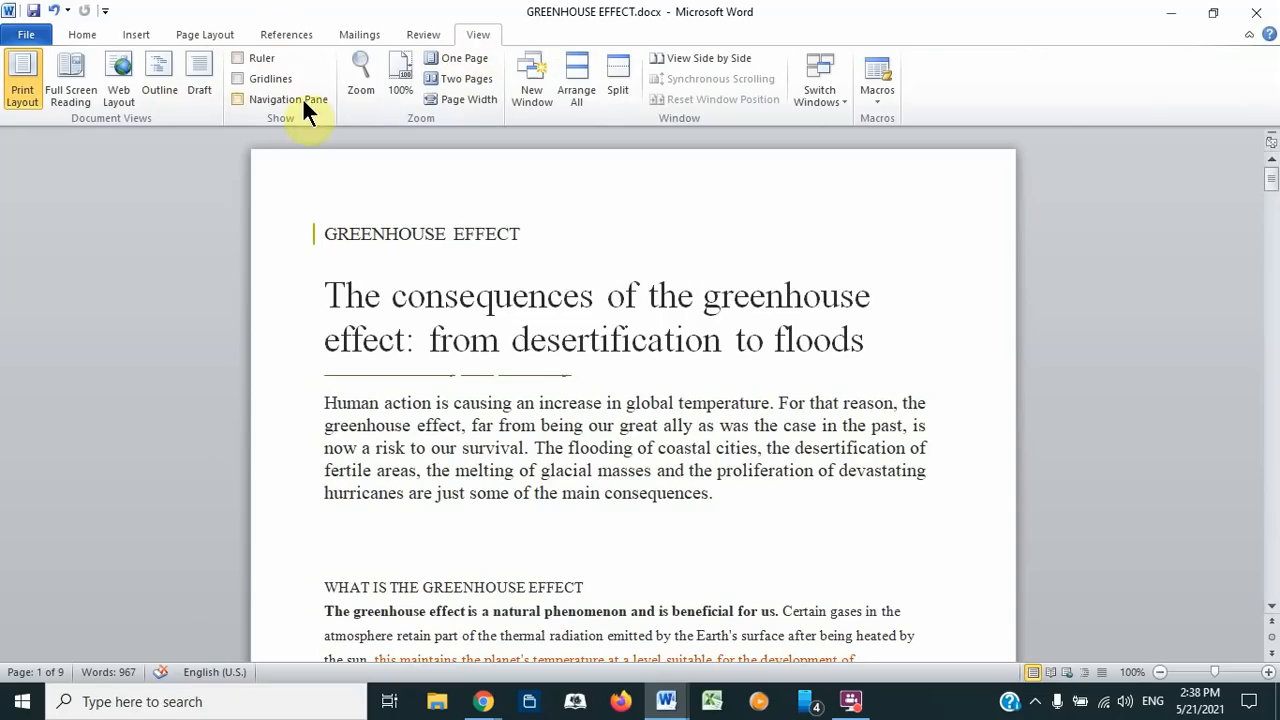
left_click(238, 59)
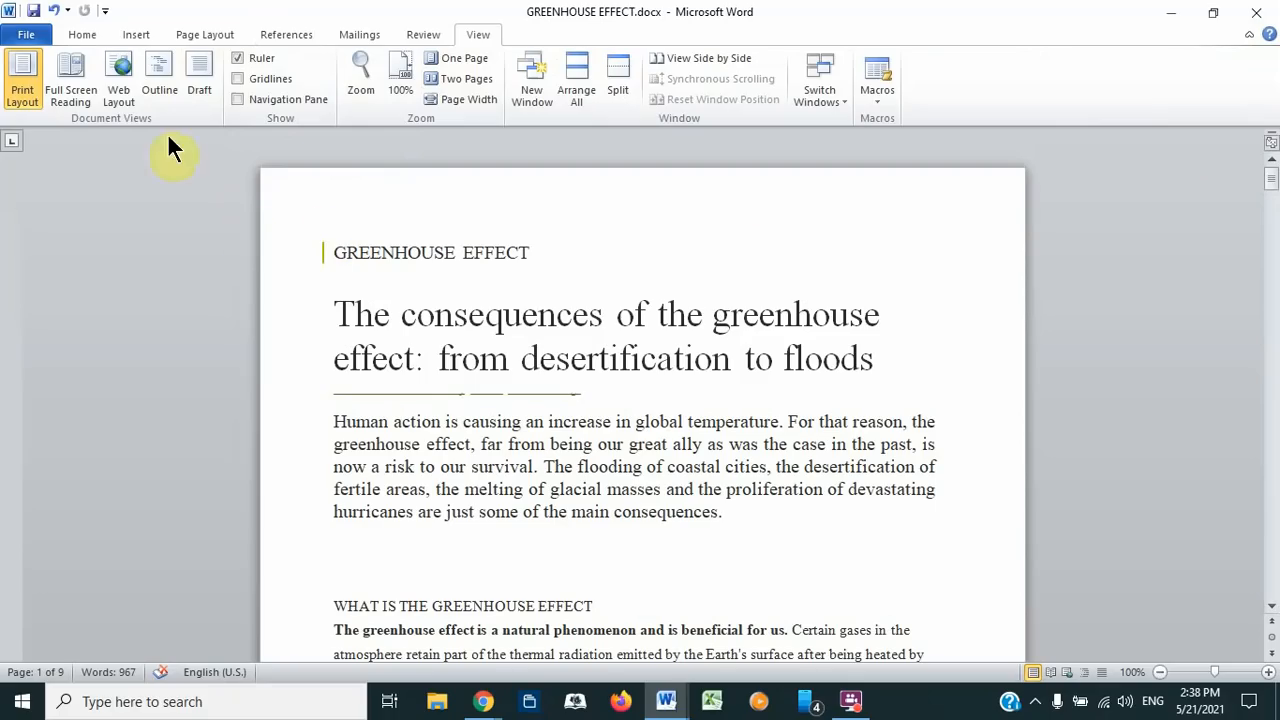
left_click(72, 36)
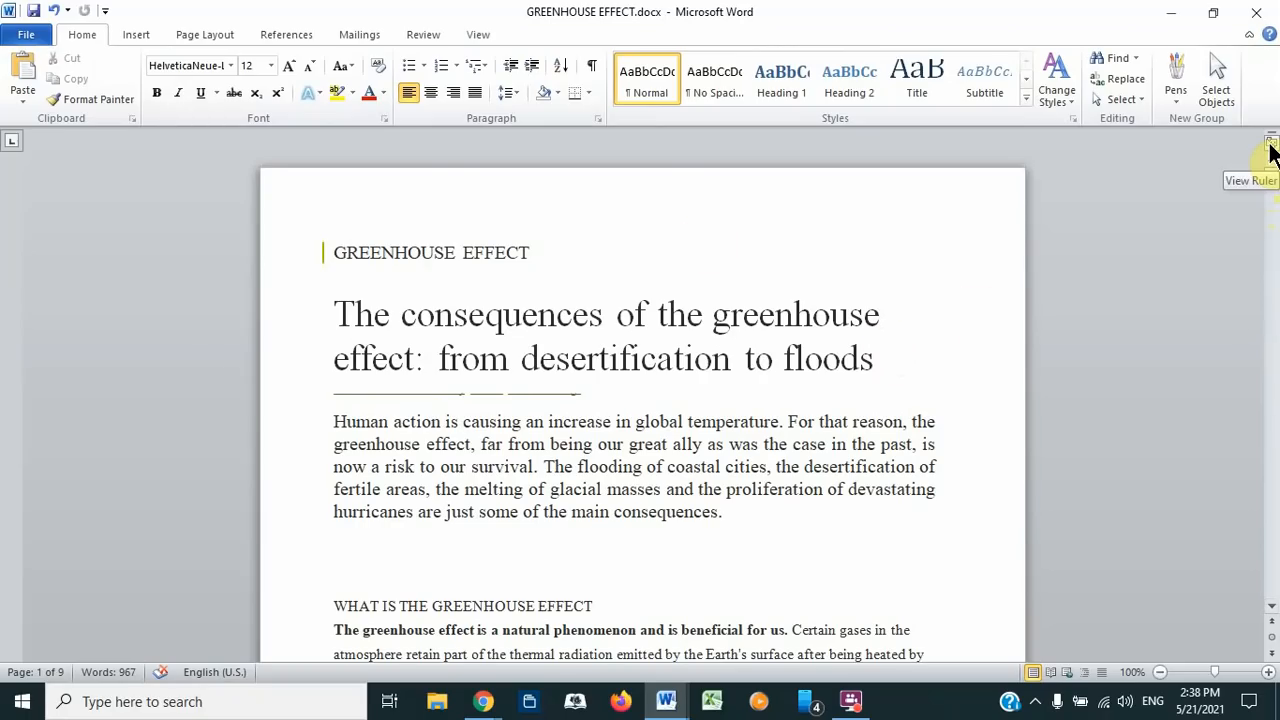
Toggle the ruler's display off and on again in the GREENHOUSE EFFECT document.
left_click(1270, 146)
left_click(1270, 146)
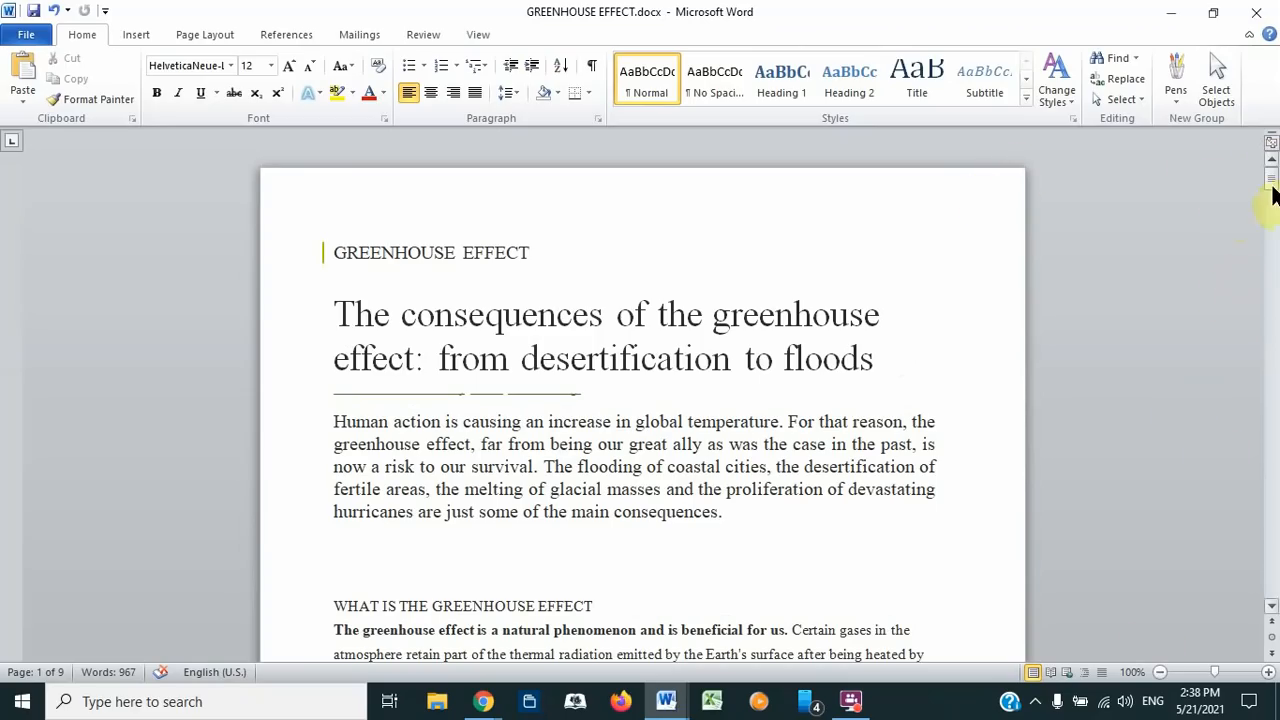
left_click(1272, 143)
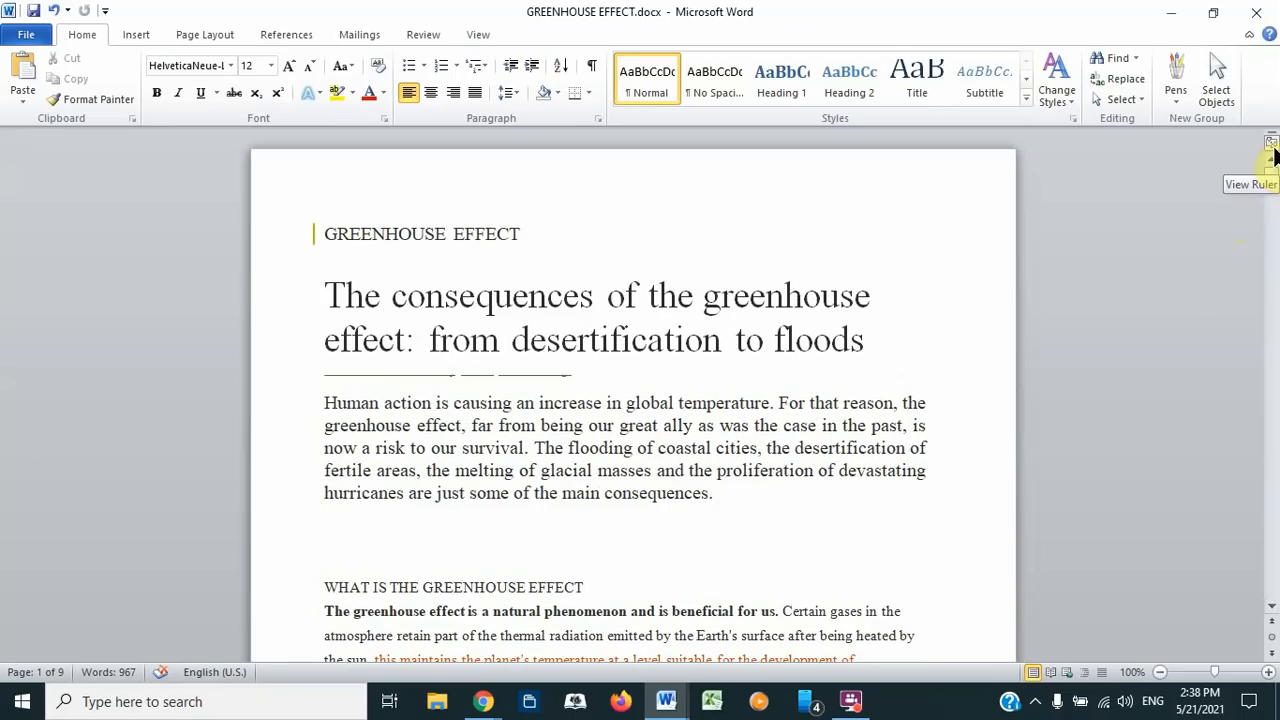
left_click(1272, 146)
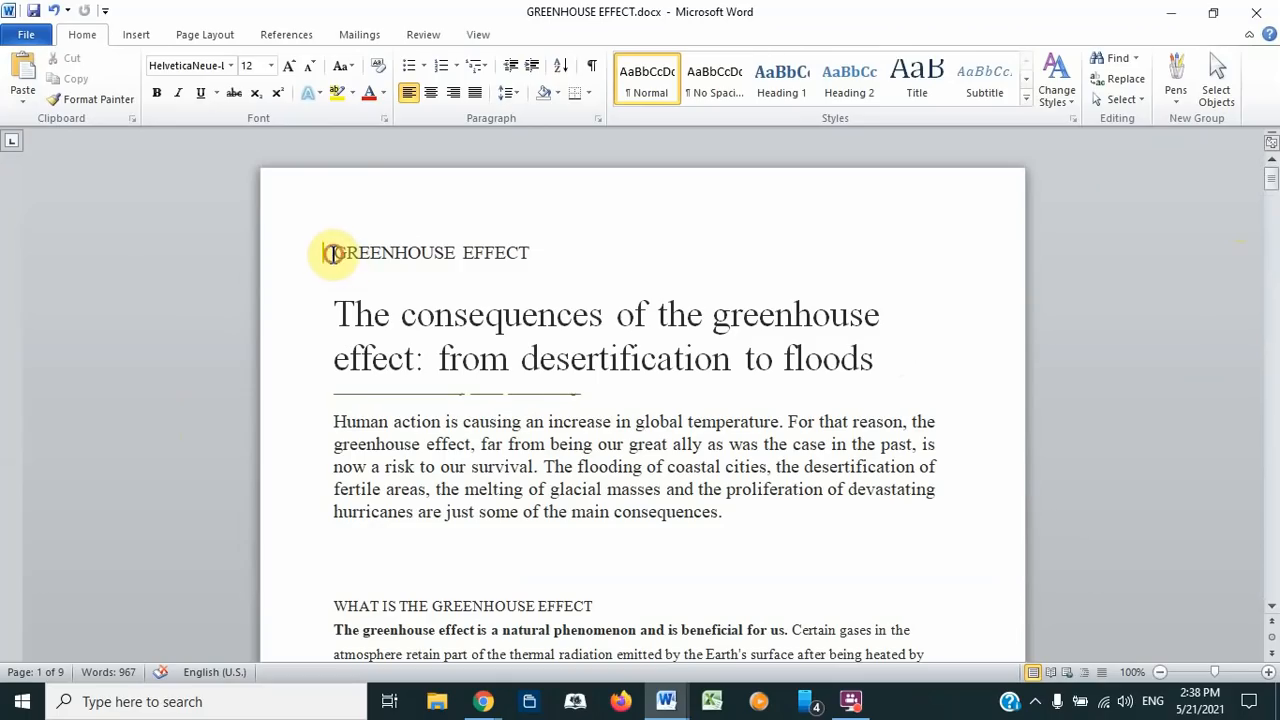
Copy the text from the GREENHOUSE EFFECT title through the heading HOW THE GREENHOUSE EFFECT IS PRODUCED into blank Document15 and display the ruler there.
left_click_drag(331, 253, 783, 433)
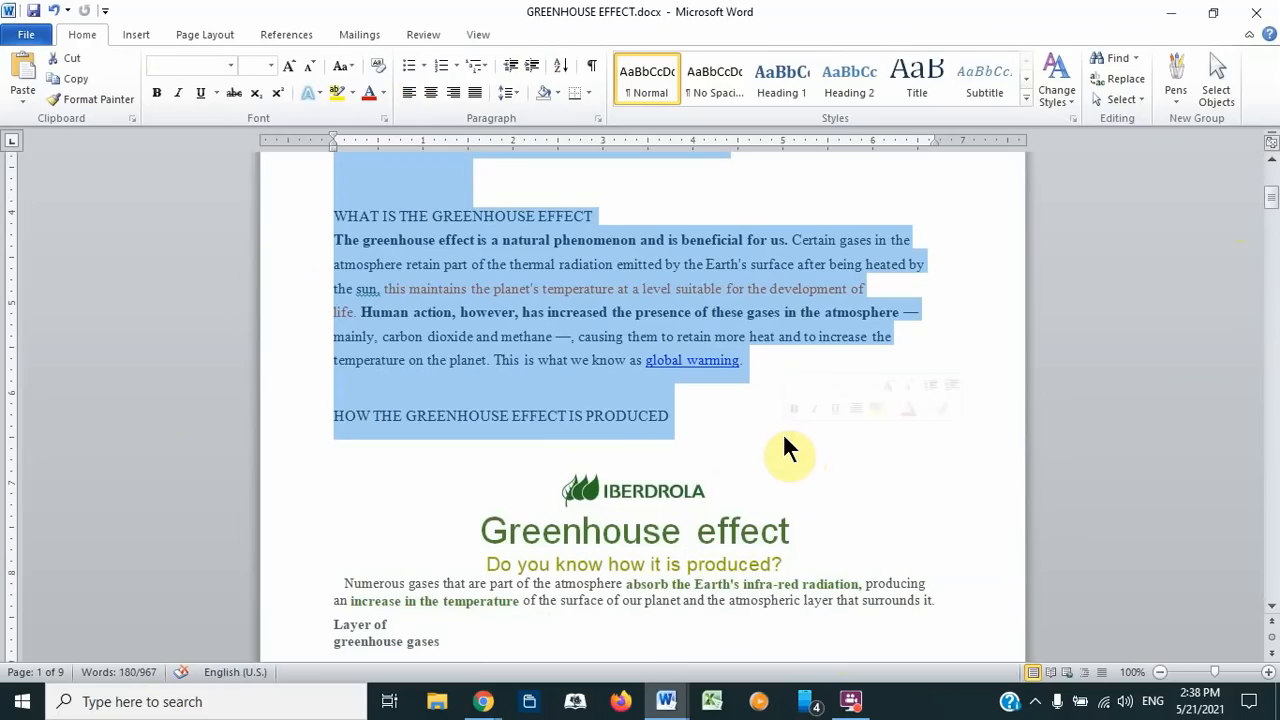
mouse_move(680, 712)
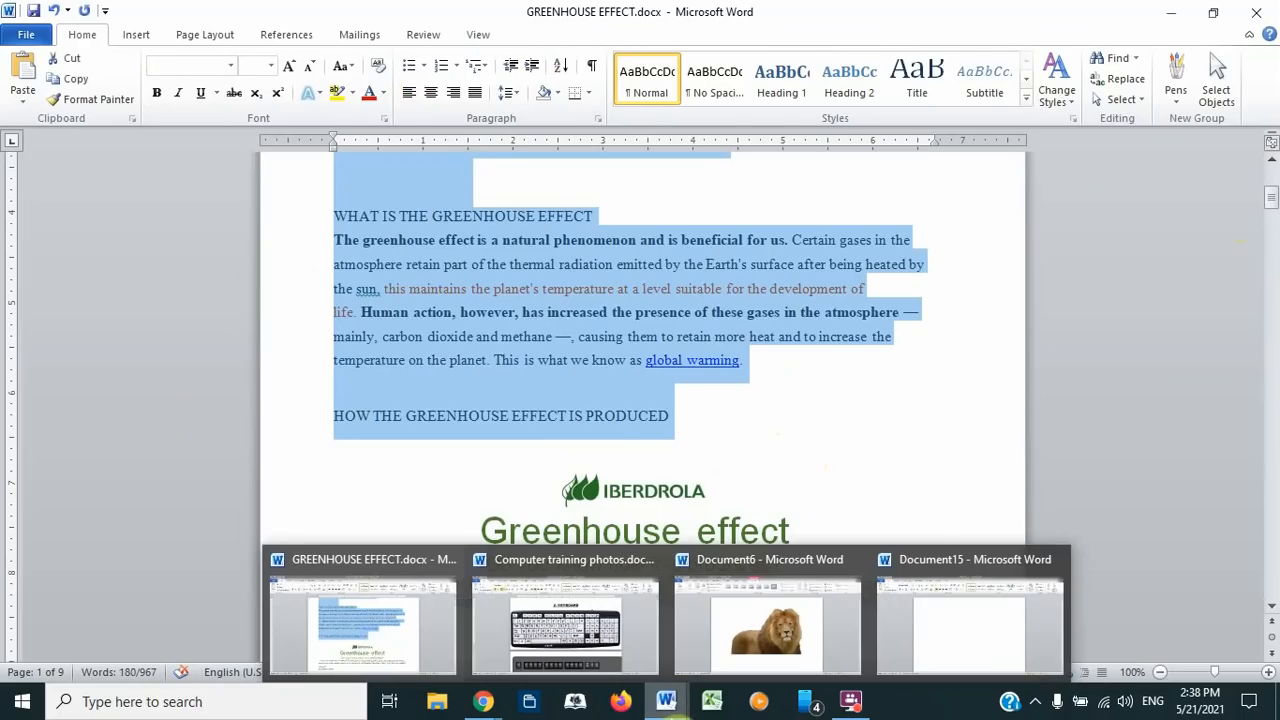
left_click(932, 632)
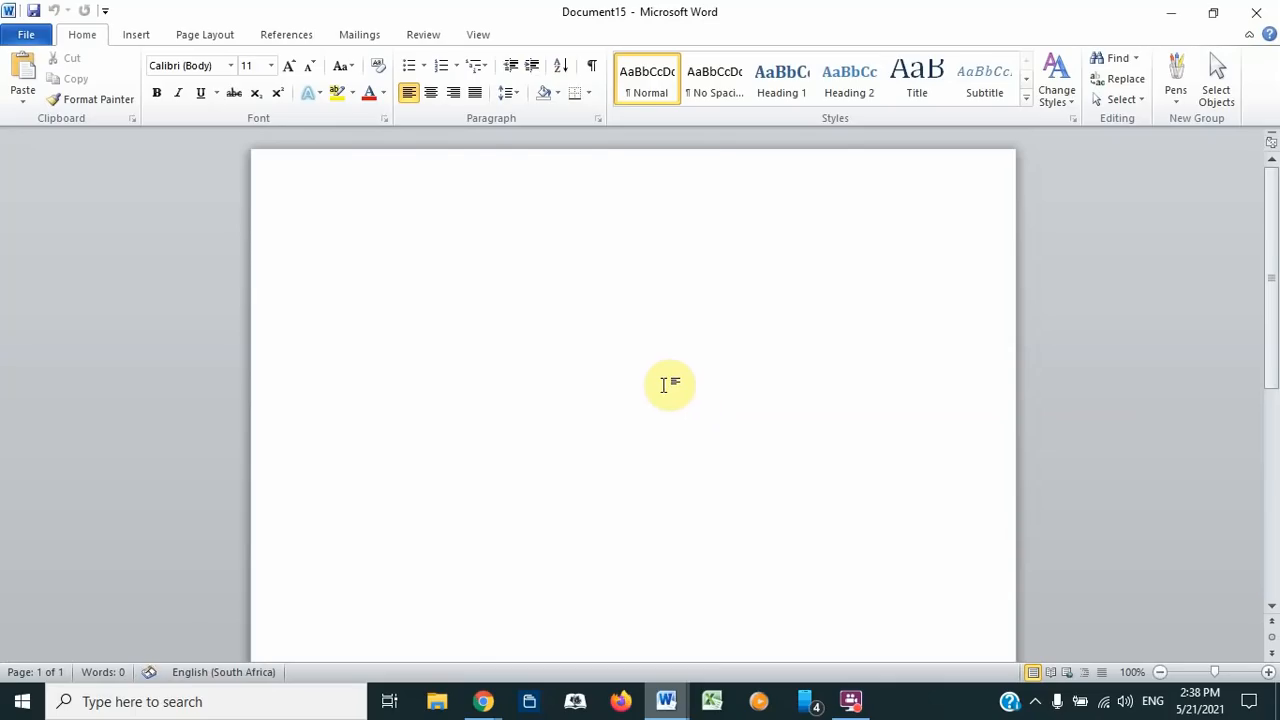
key("ctrl+v")
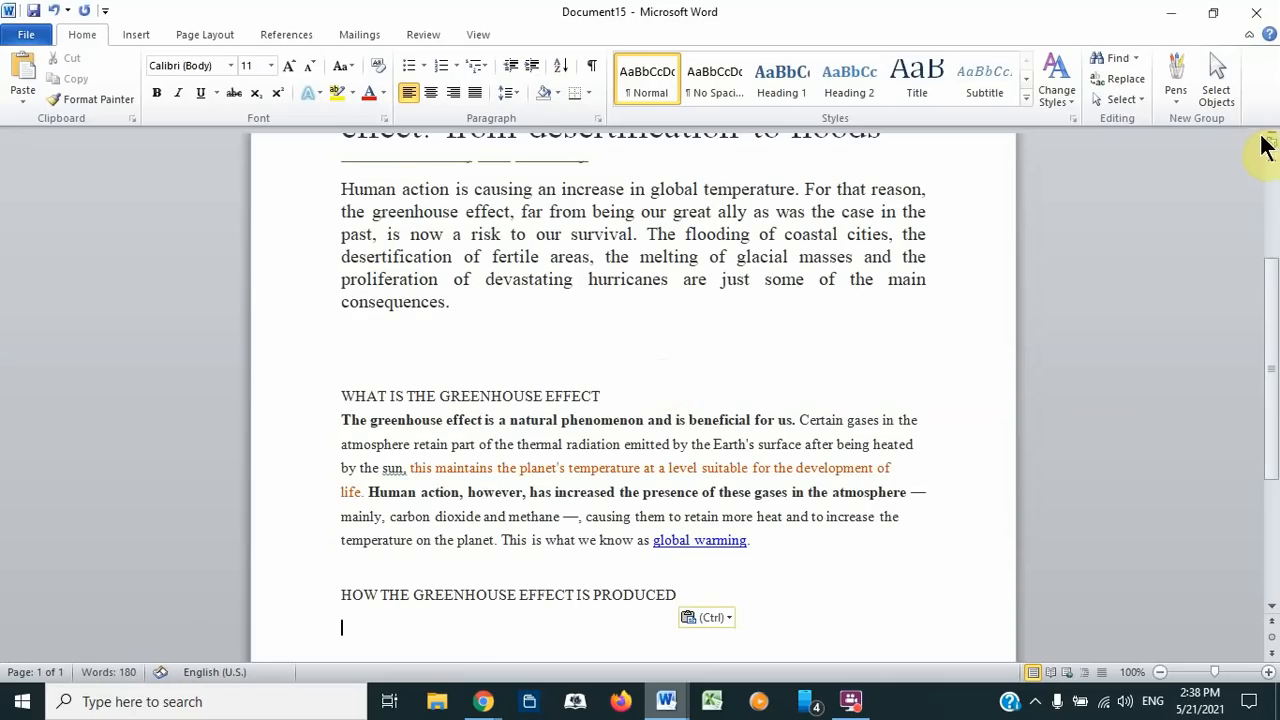
left_click(1271, 144)
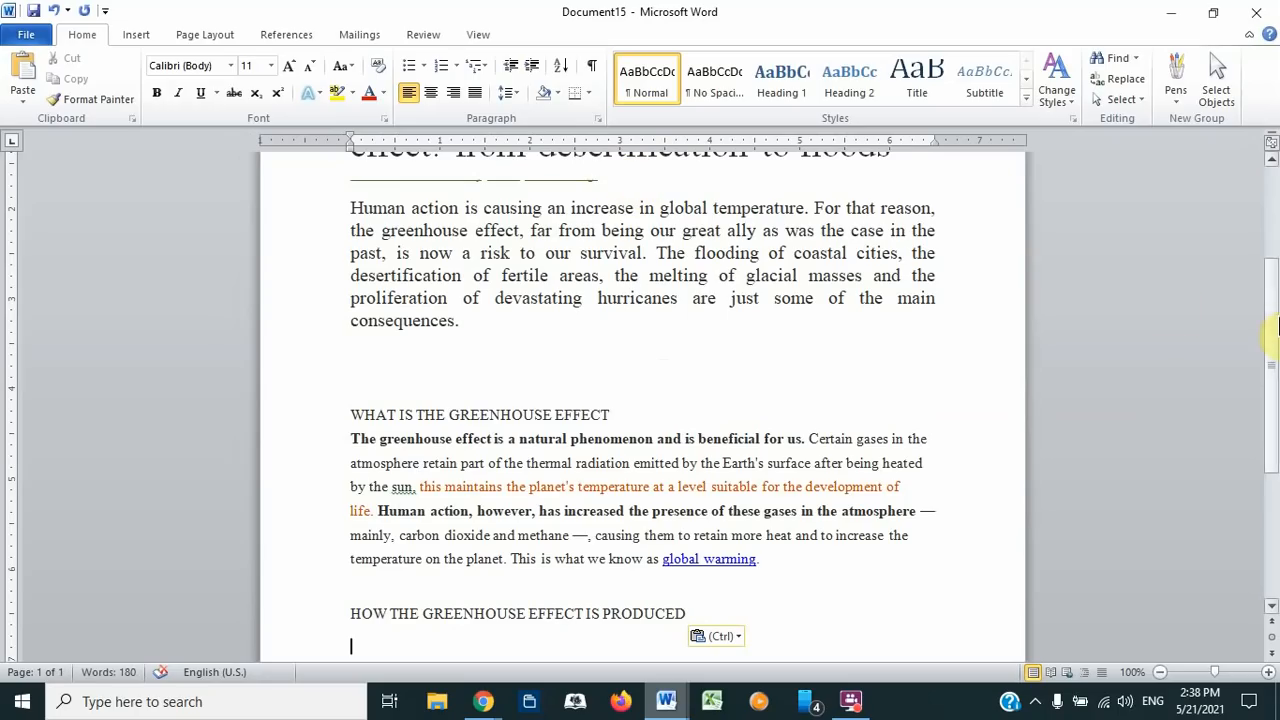
left_click_drag(1272, 312, 1272, 190)
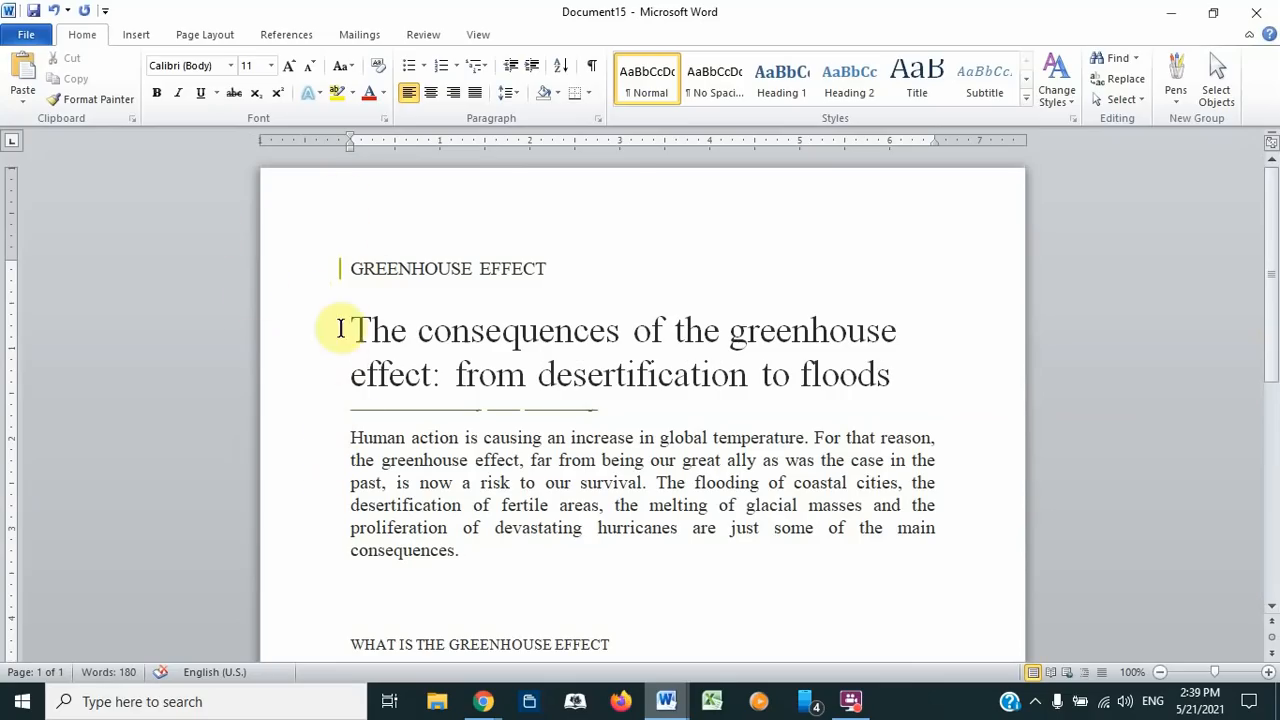
Examine the preset page margins available for the document, leaving the current setting in place.
left_click(190, 34)
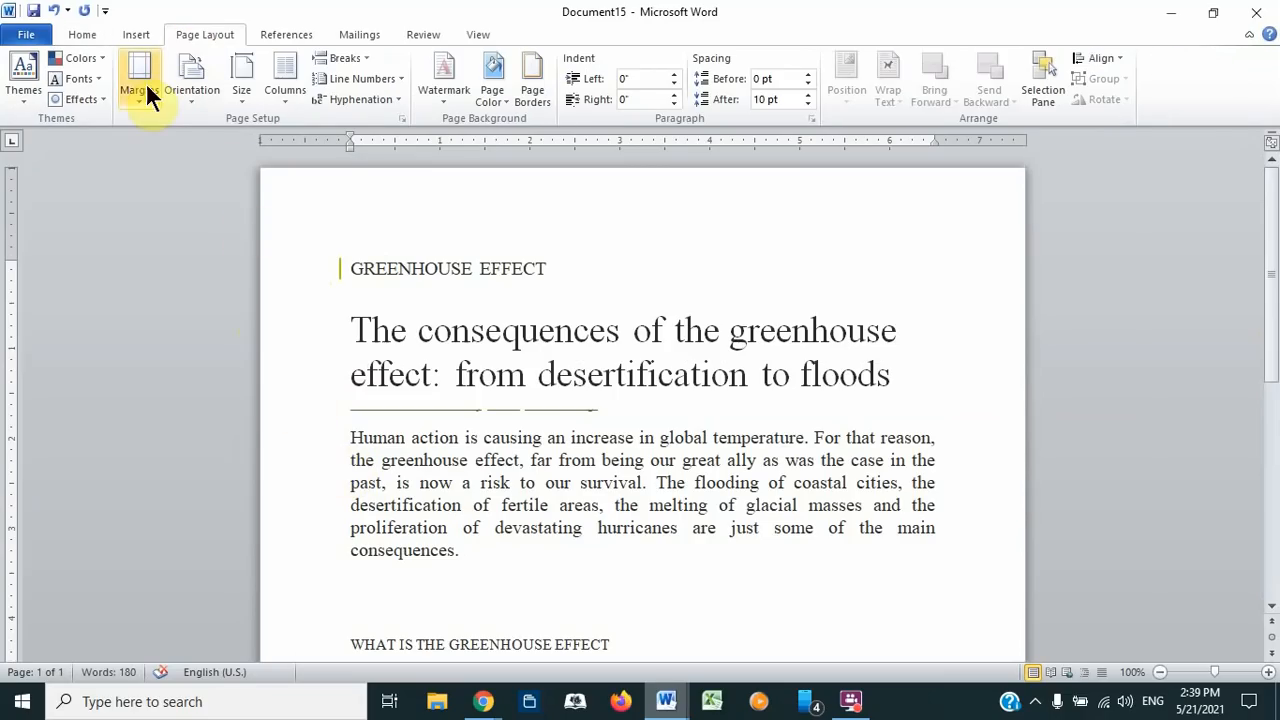
left_click(135, 112)
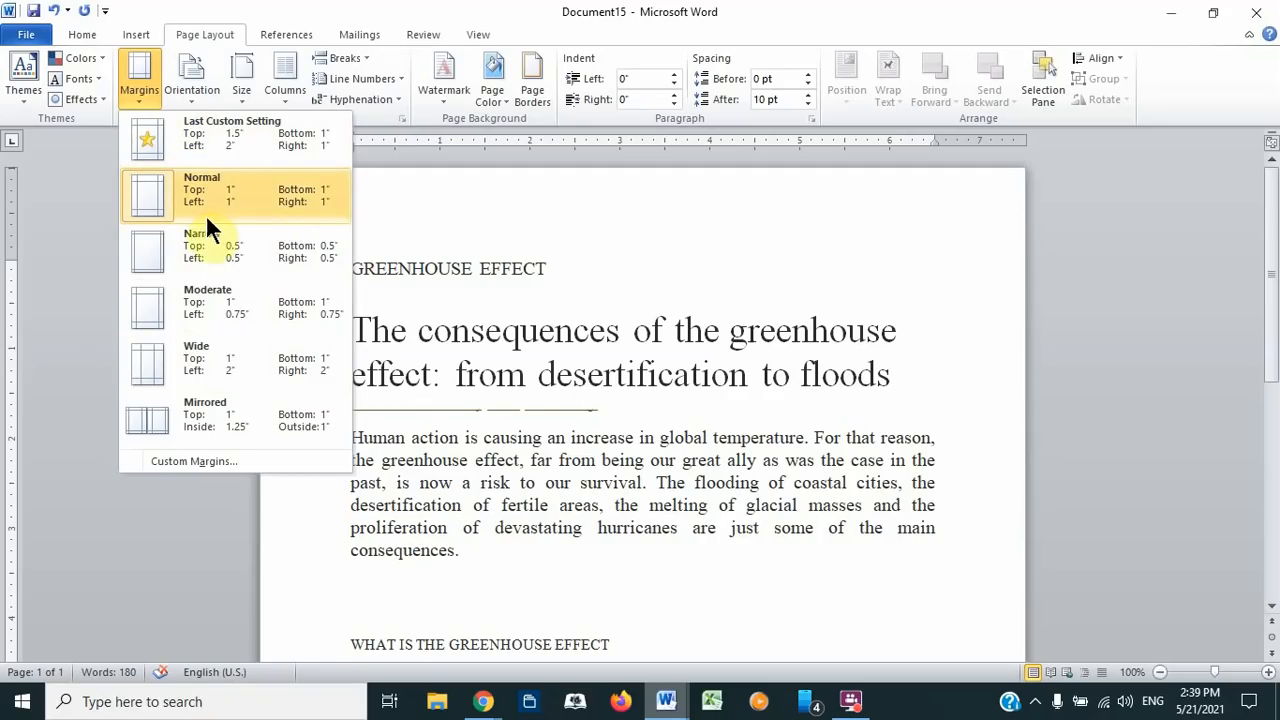
left_click(482, 199)
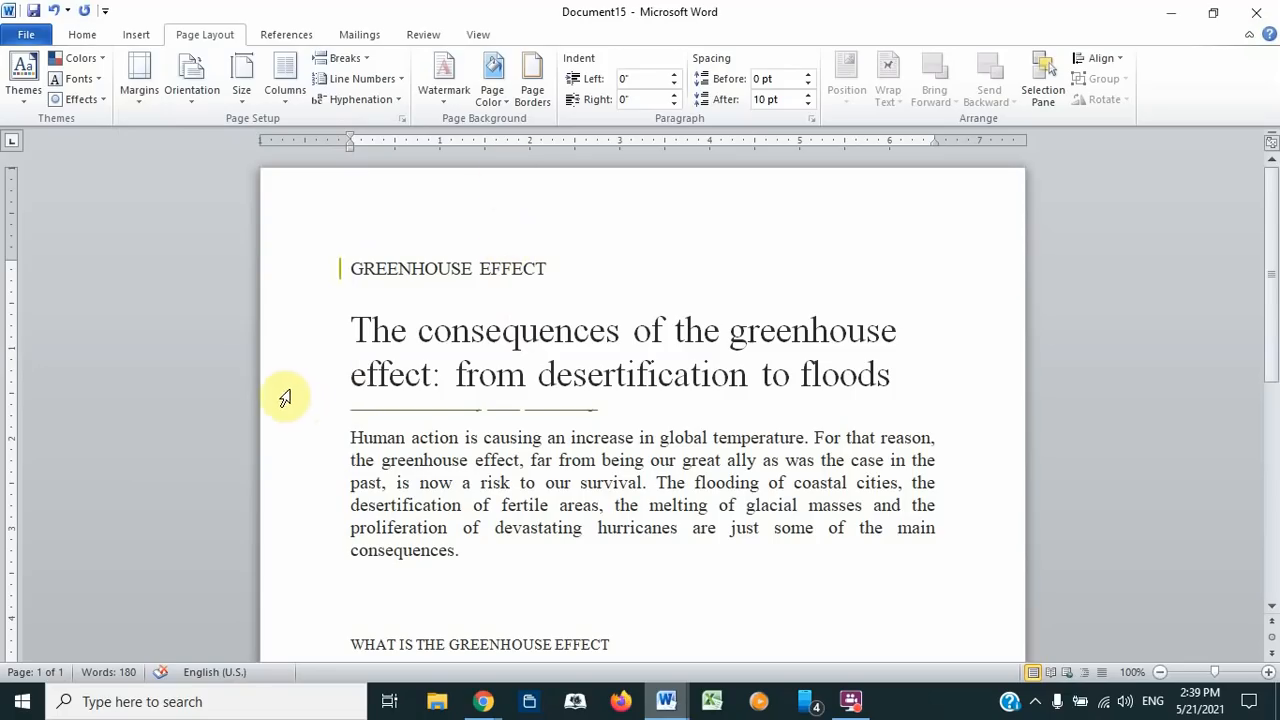
Adjust the page's top margin on the vertical ruler, first reducing it and then enlarging it to about 1.3".
left_click(340, 393)
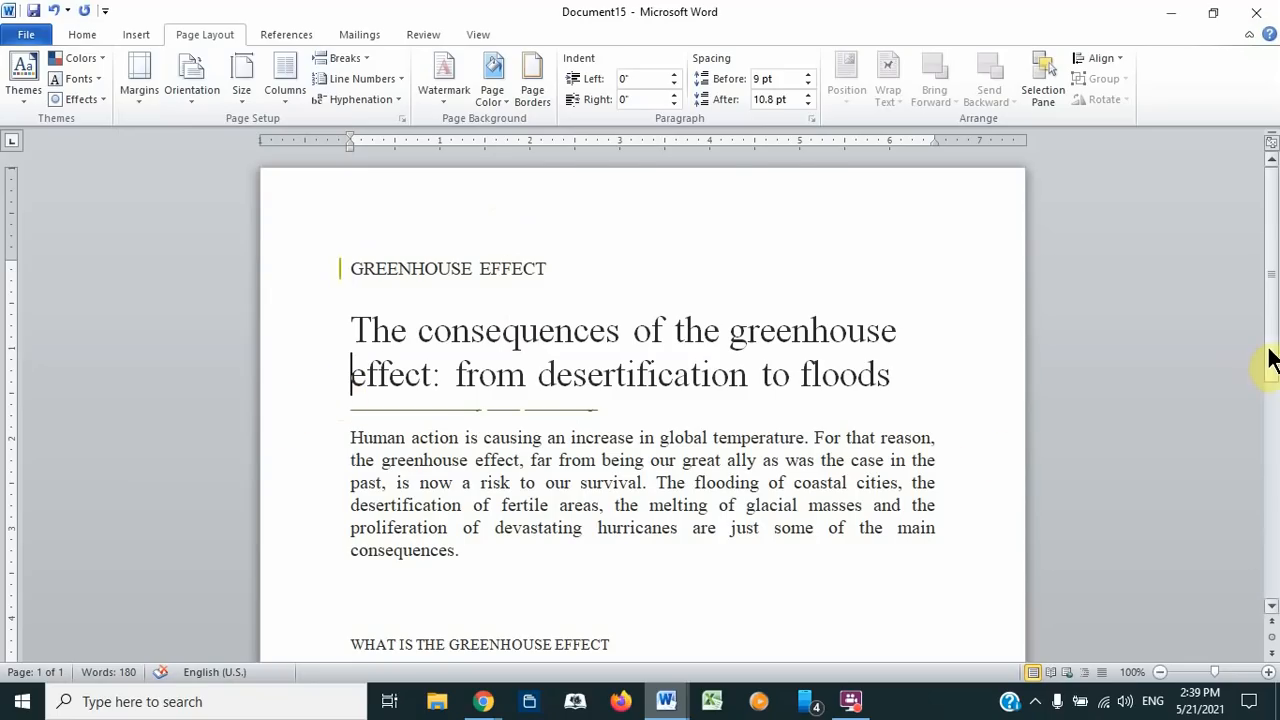
mouse_move(1268, 350)
left_mouse_down()
mouse_move(1276, 584)
mouse_move(1270, 355)
left_mouse_up()
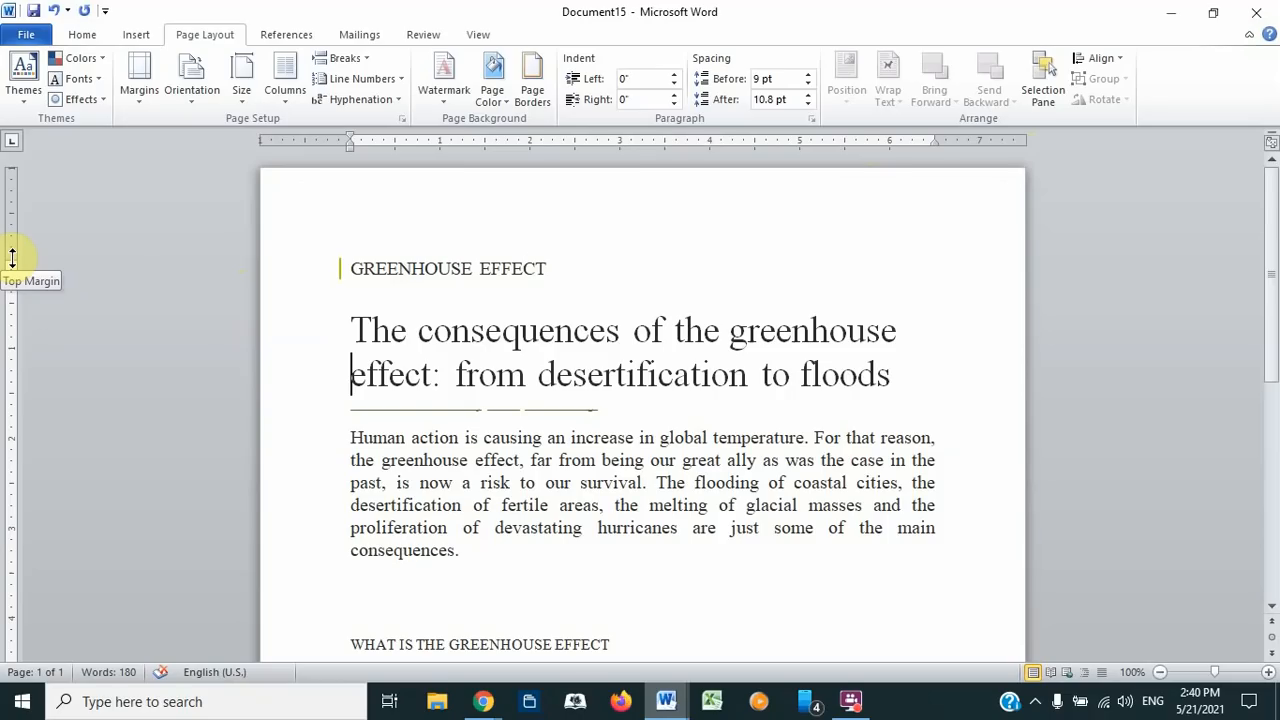
left_click_drag(12, 258, 12, 219)
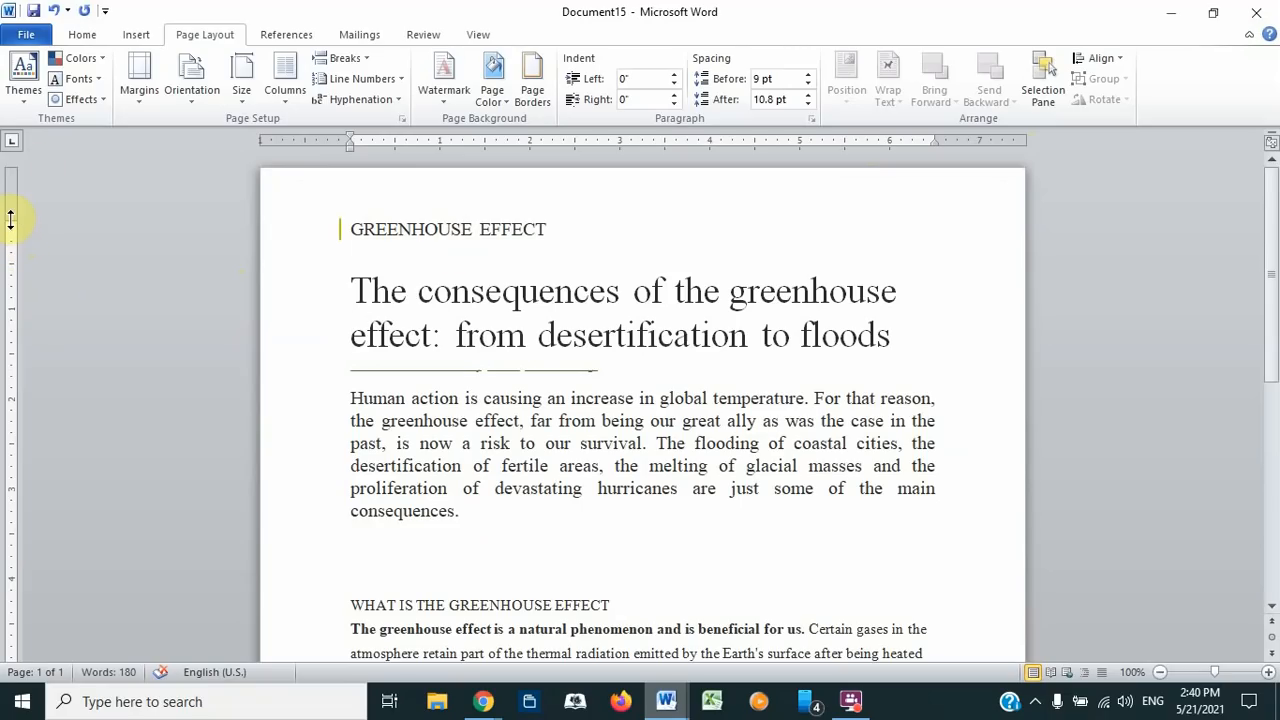
left_click_drag(10, 218, 11, 284)
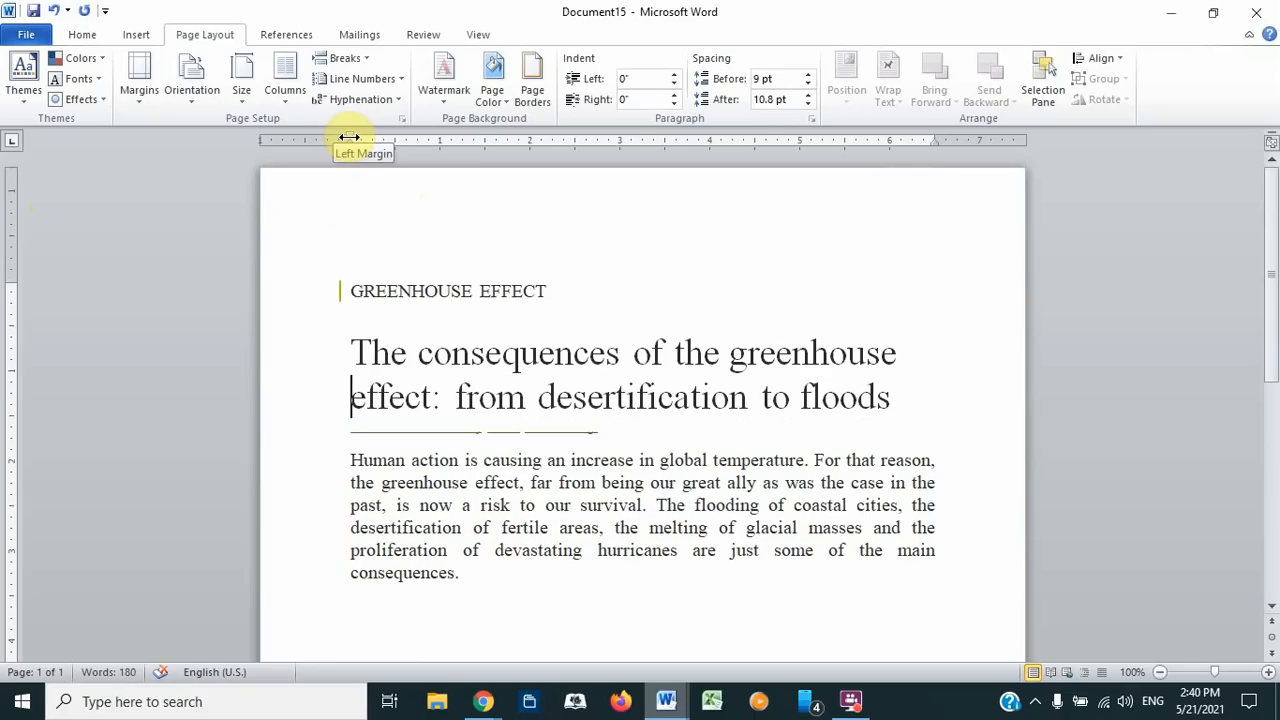
Adjust the side margins on the horizontal ruler, setting the left margin to about 1.25" and the right to about 0.75".
left_click_drag(349, 137, 442, 139)
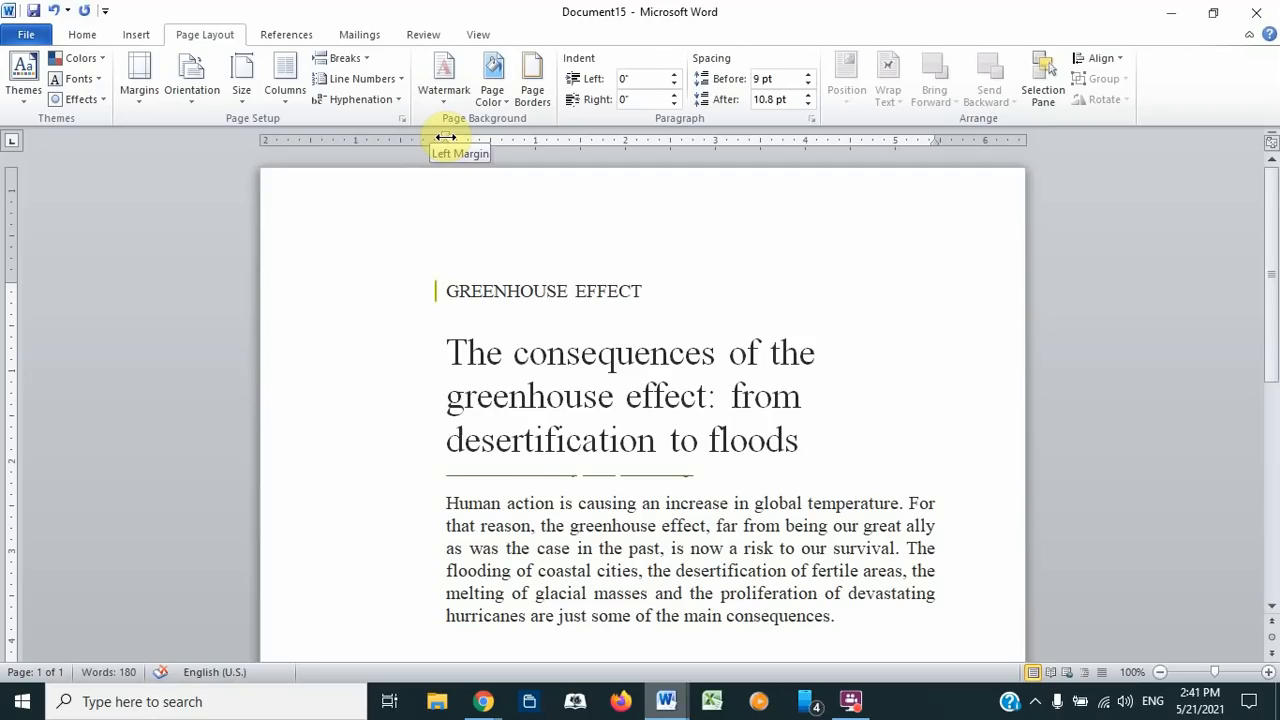
left_click_drag(446, 137, 370, 147)
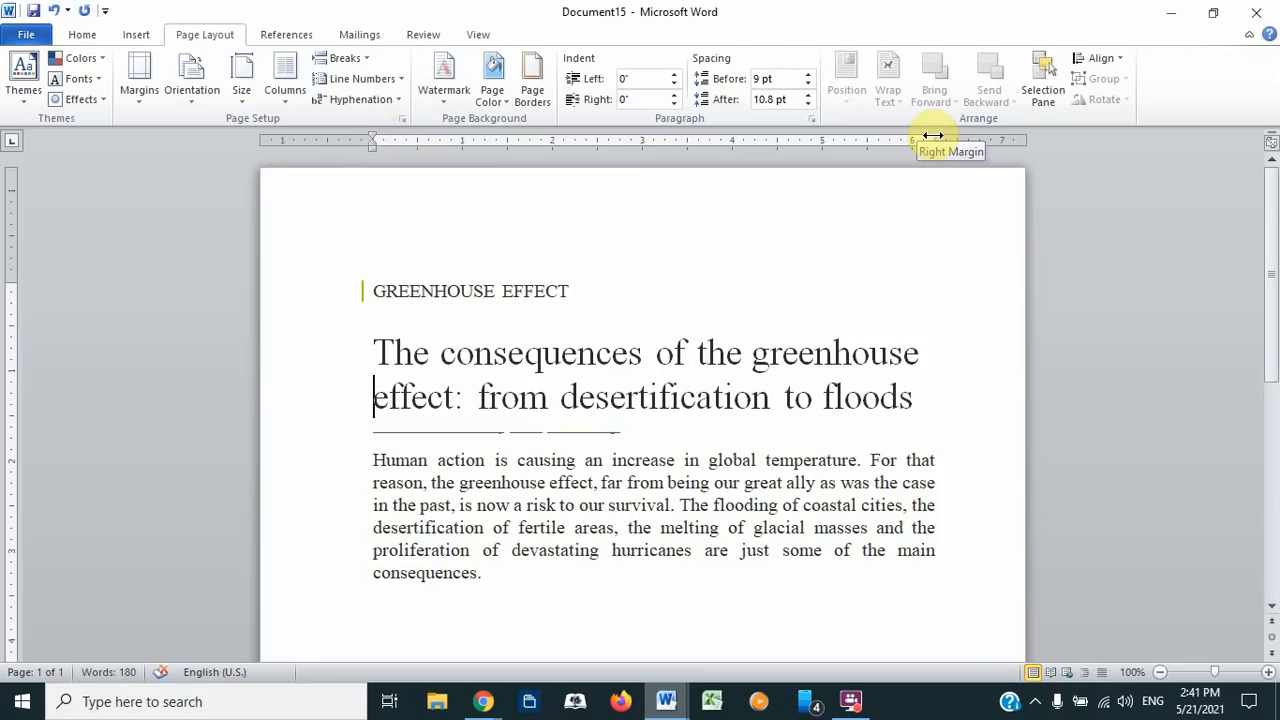
mouse_move(935, 140)
left_mouse_down()
mouse_move(923, 149)
mouse_move(954, 143)
left_mouse_up()
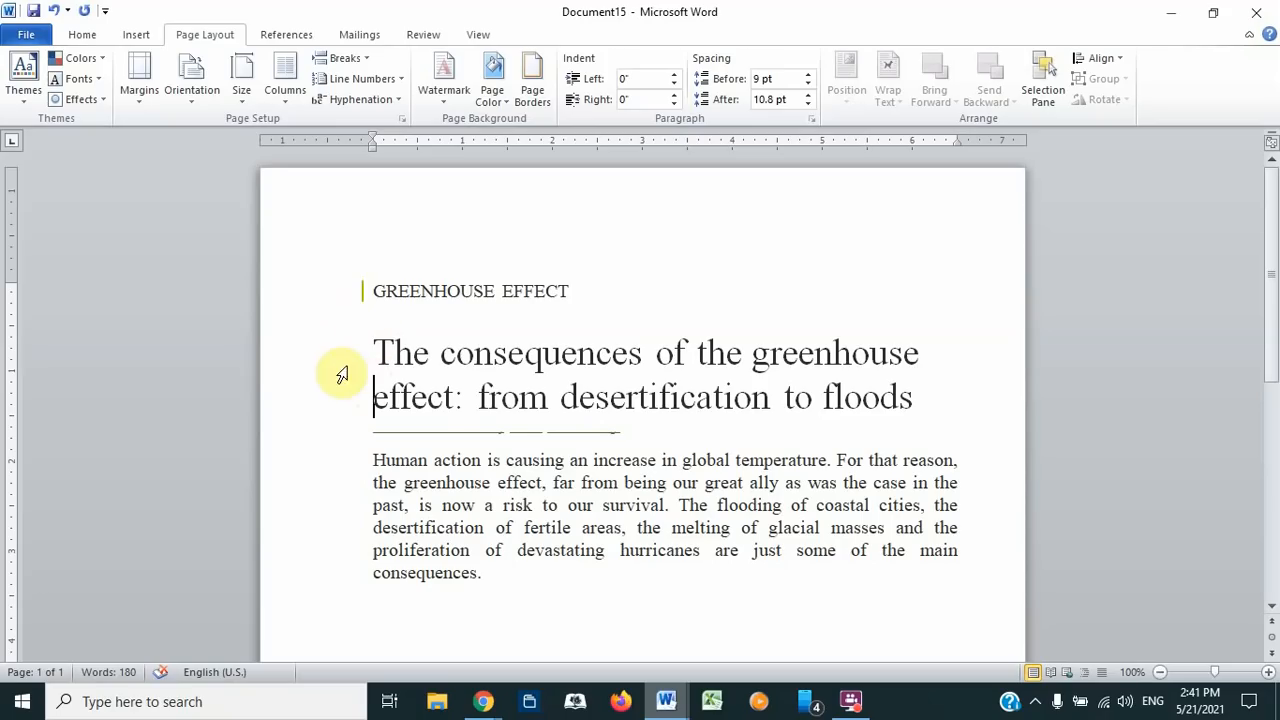
left_click(76, 36)
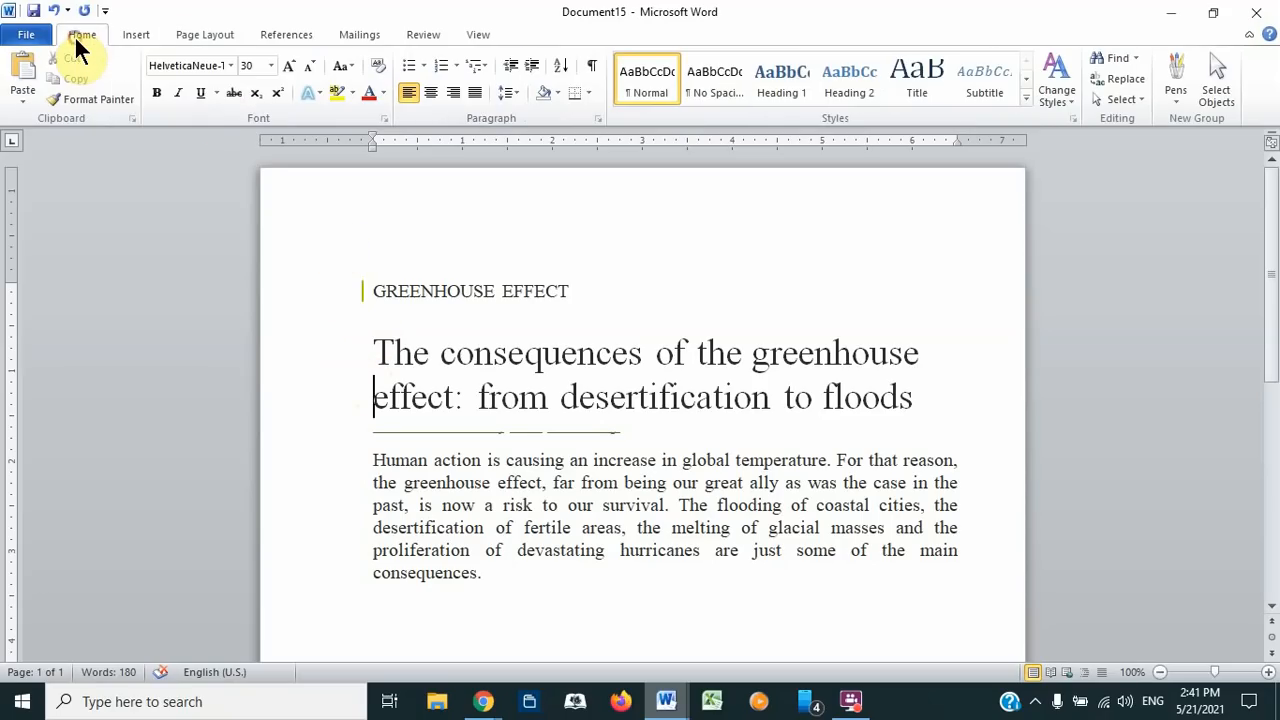
Show the formatting marks, examine them down to the document's last heading, and hide them again.
left_click(595, 68)
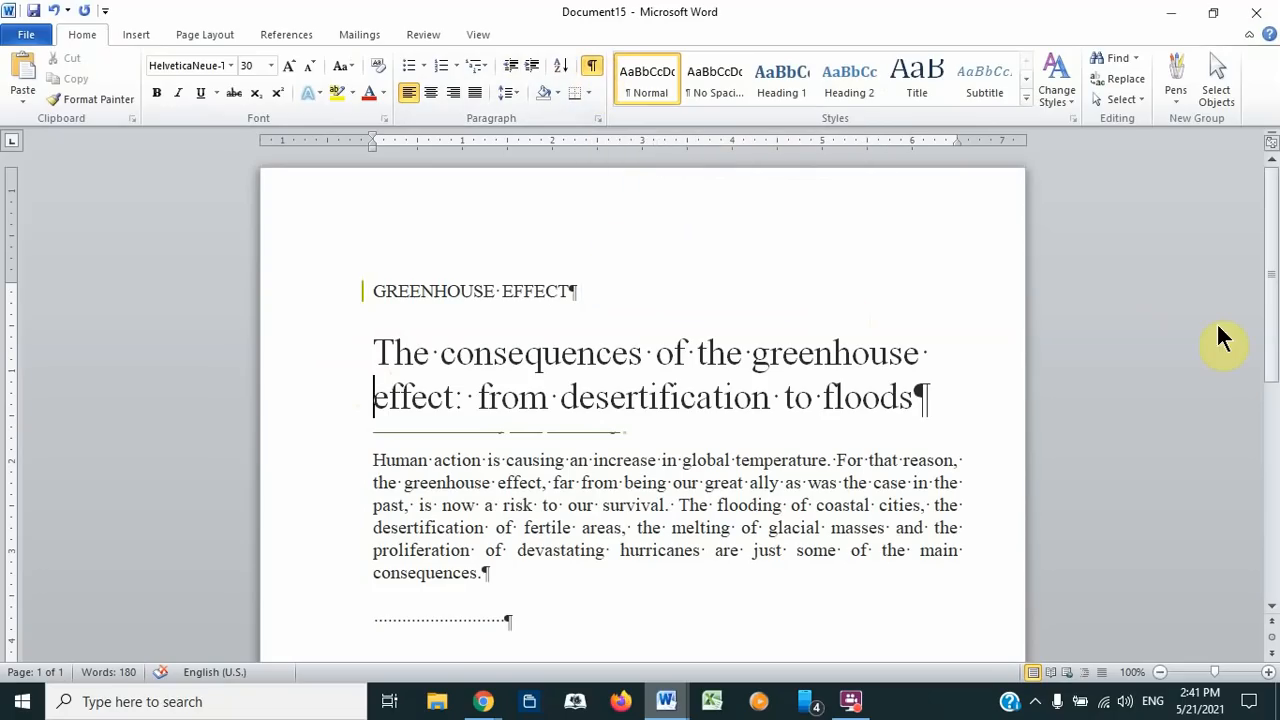
left_click_drag(1275, 318, 1276, 484)
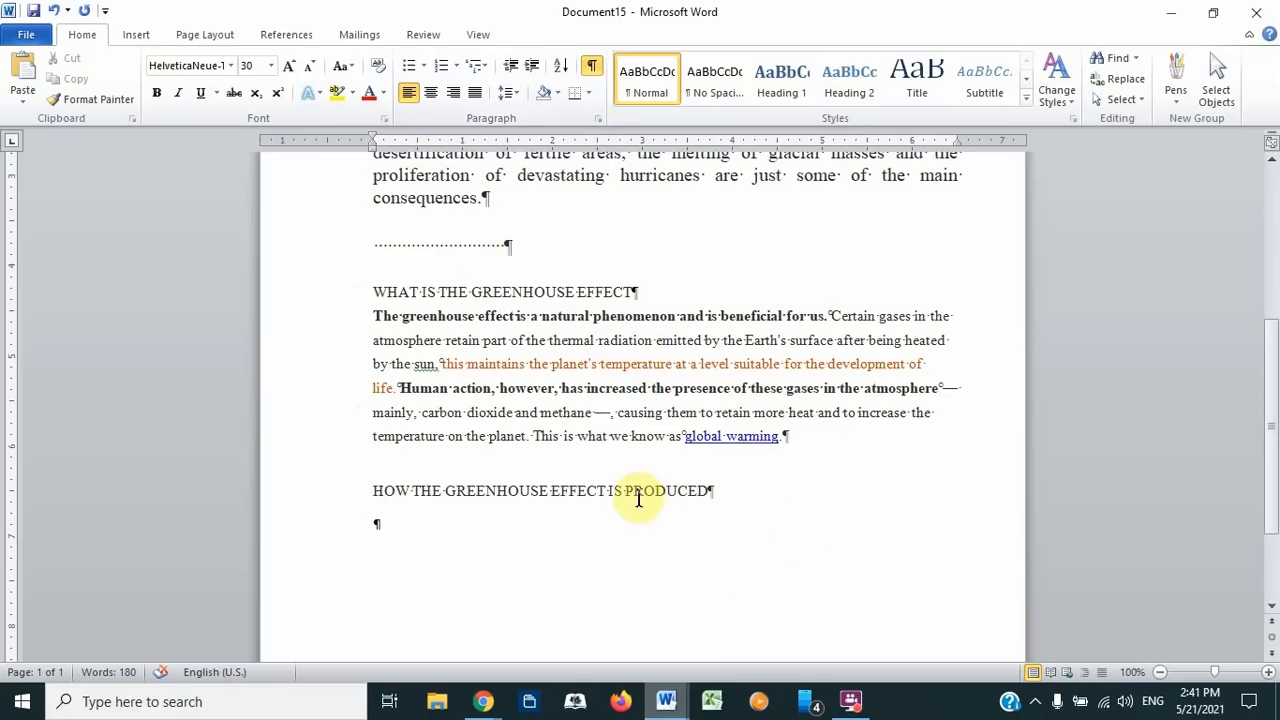
left_click(587, 67)
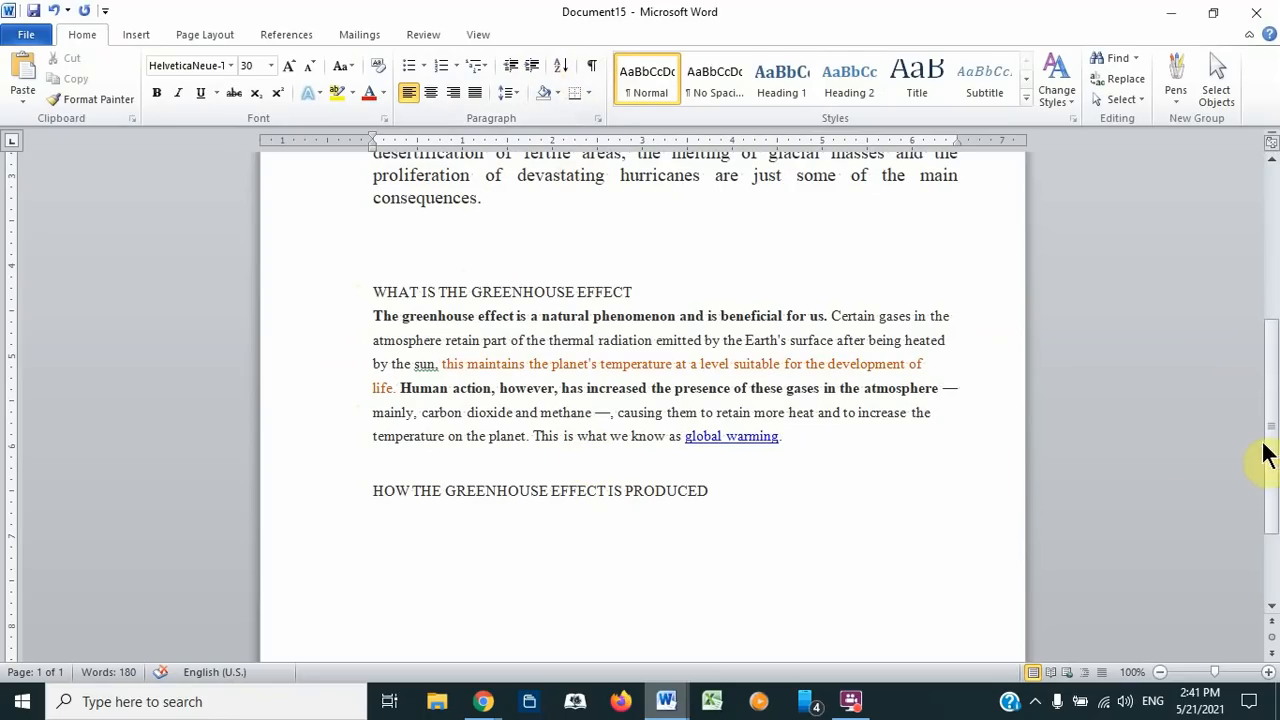
scroll(1275, 450, "down", 1)
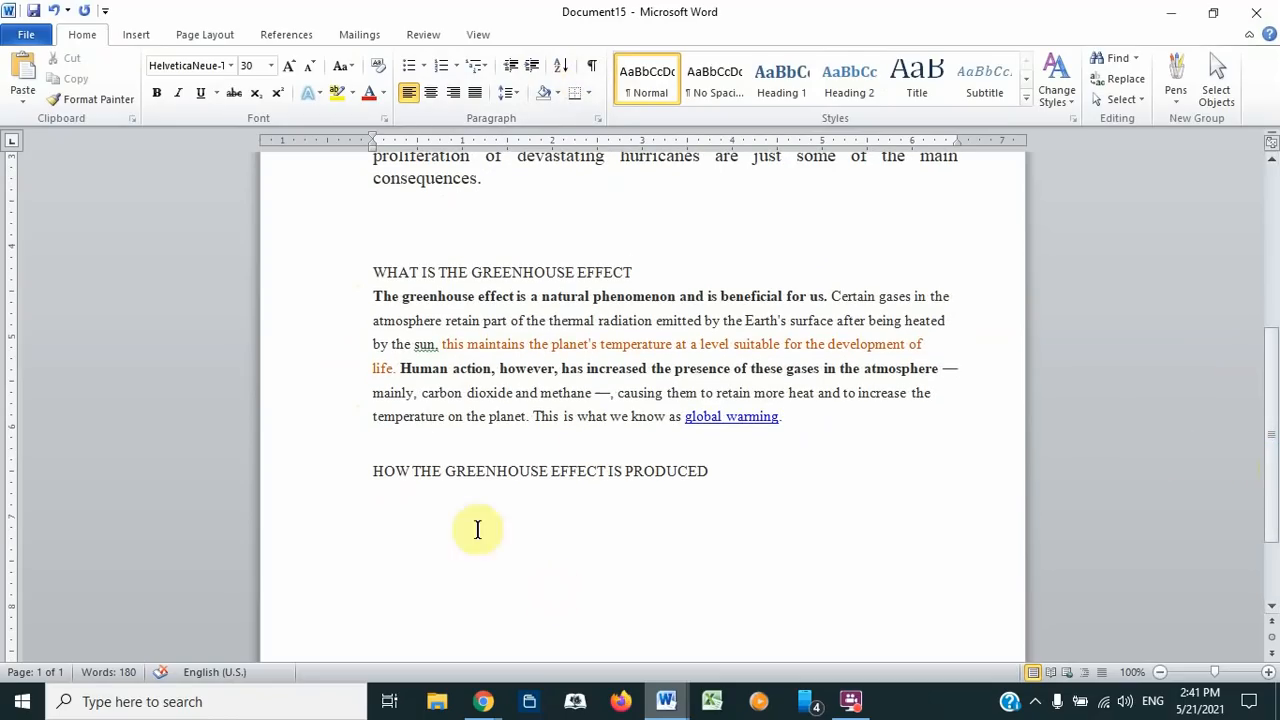
Look at the keyboard picture in Computer training photos.docx and return to Document15.
left_click(373, 469)
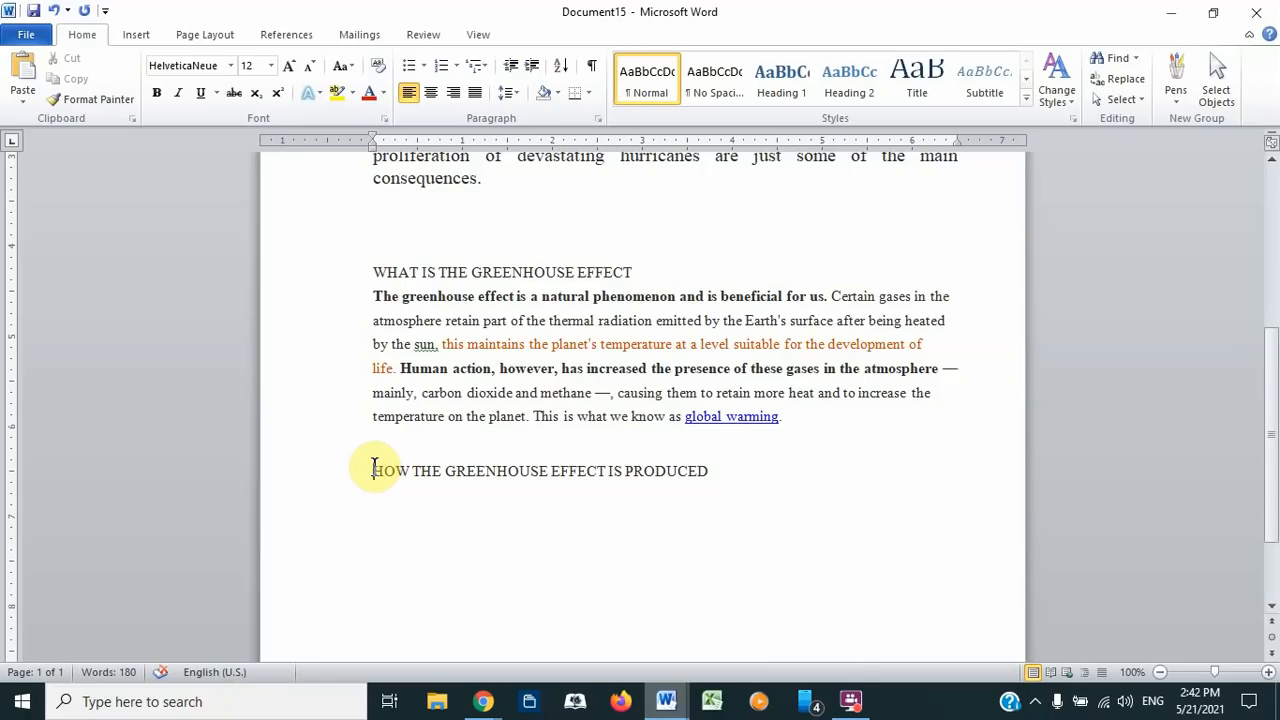
mouse_move(666, 703)
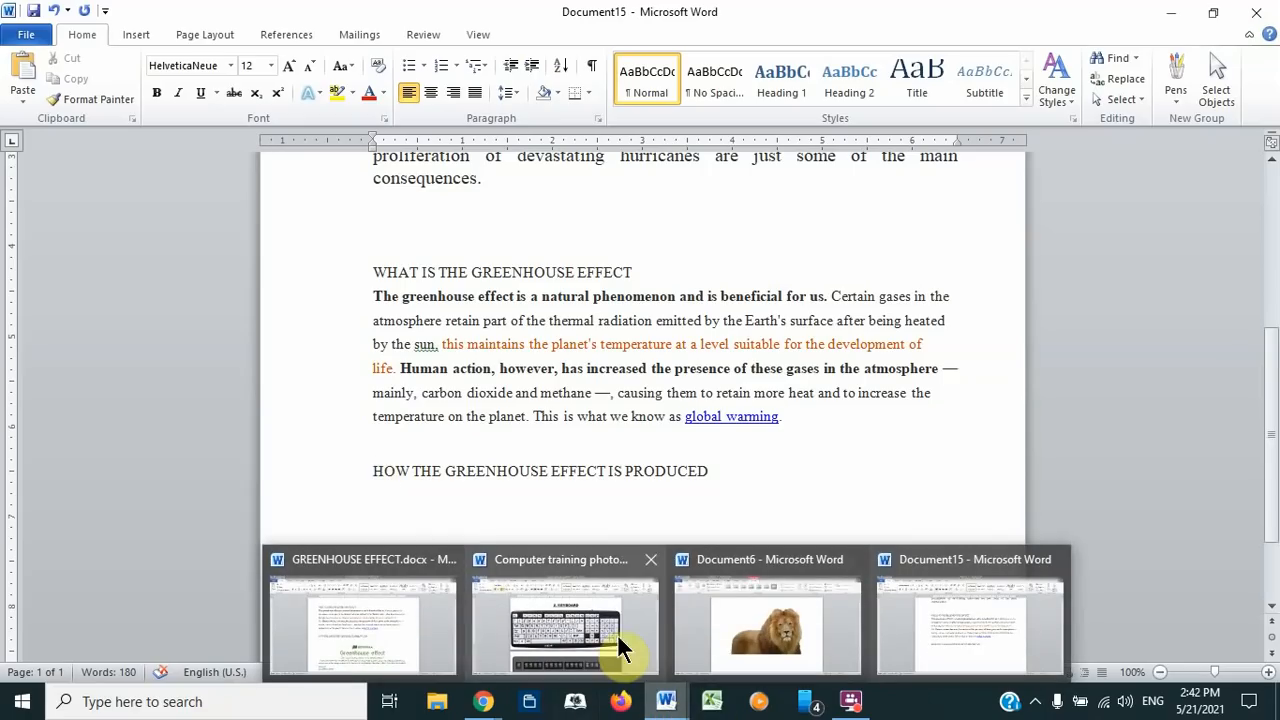
left_click(608, 648)
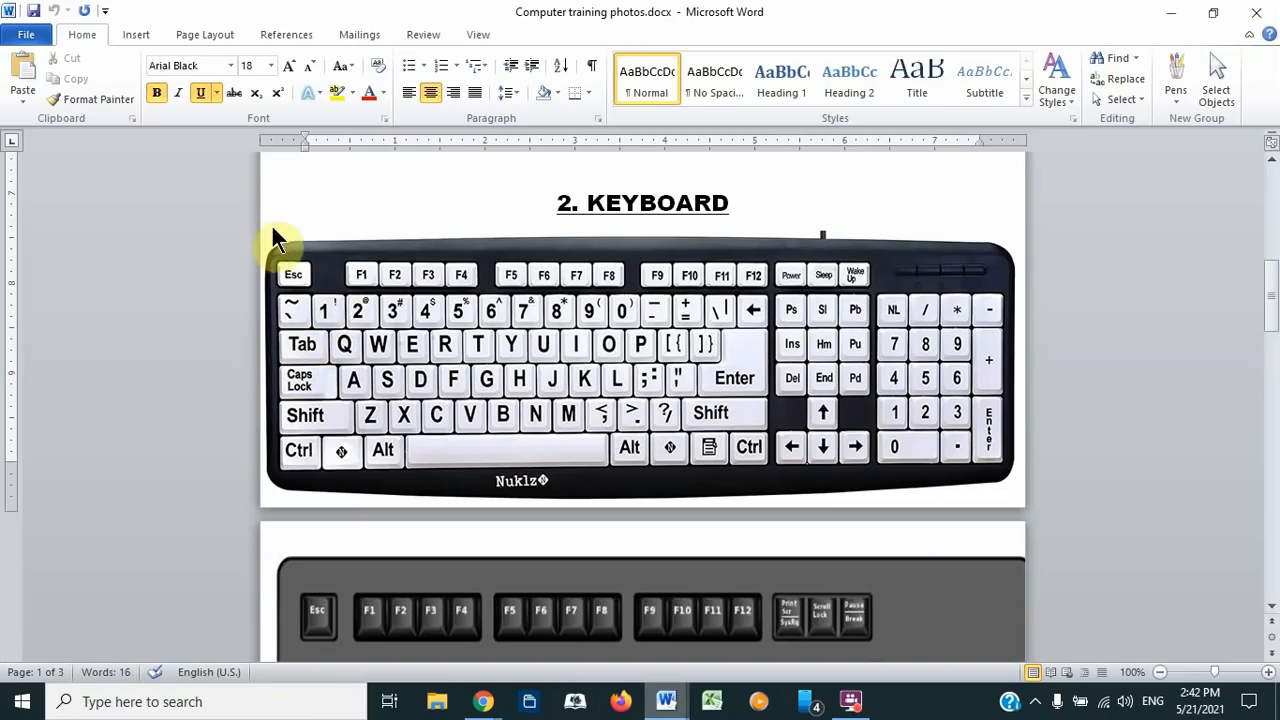
mouse_move(676, 710)
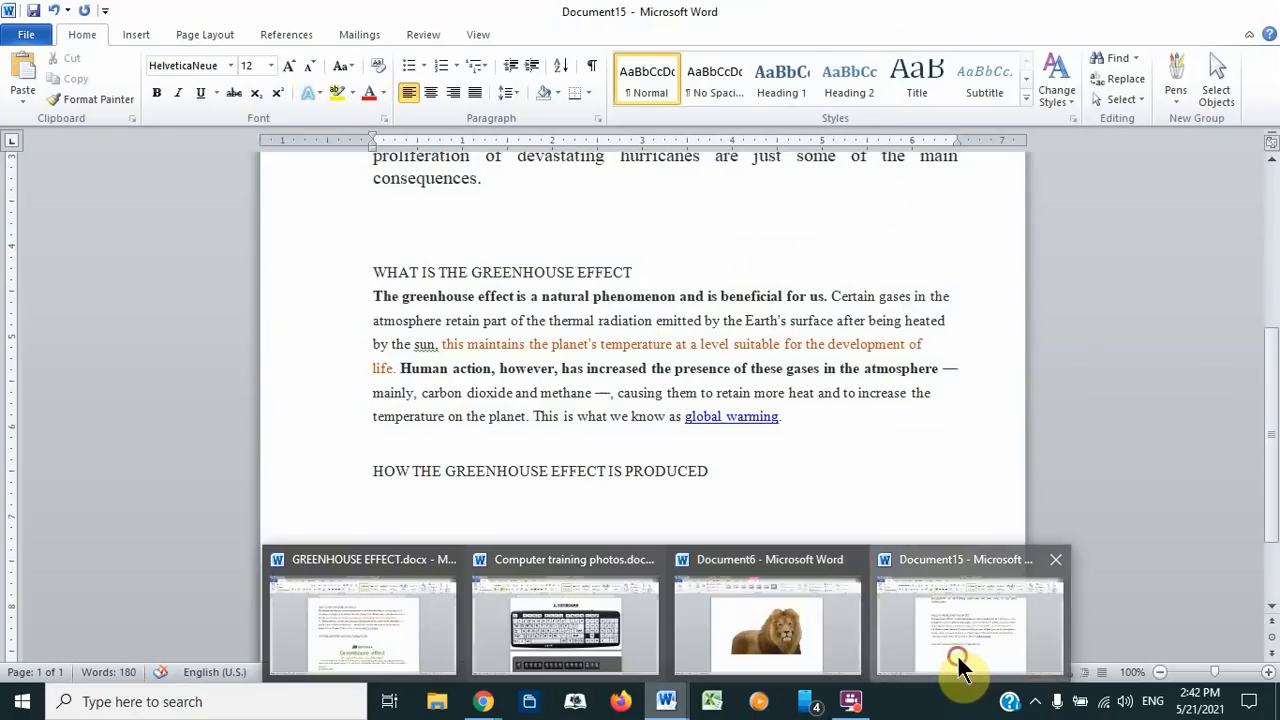
left_click(957, 664)
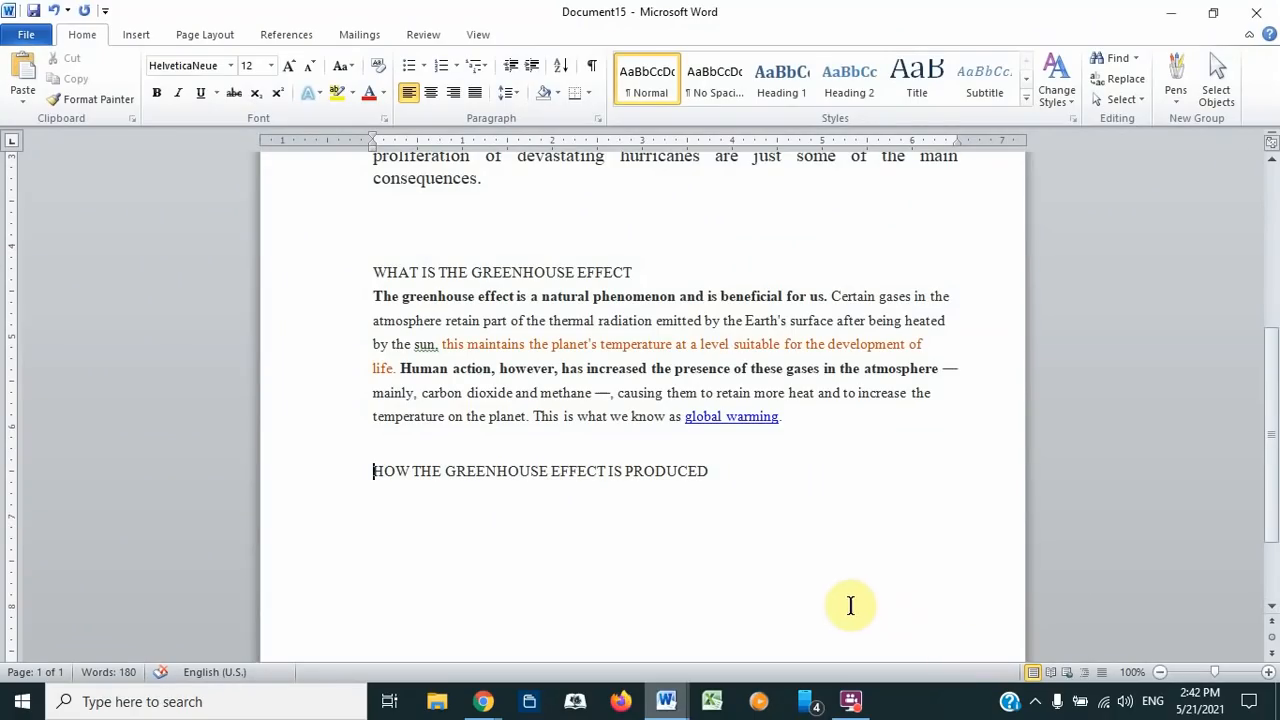
Indent the heading HOW THE GREENHOUSE EFFECT IS PRODUCED to 1.5" and remove the indentation completely.
key("Tab")
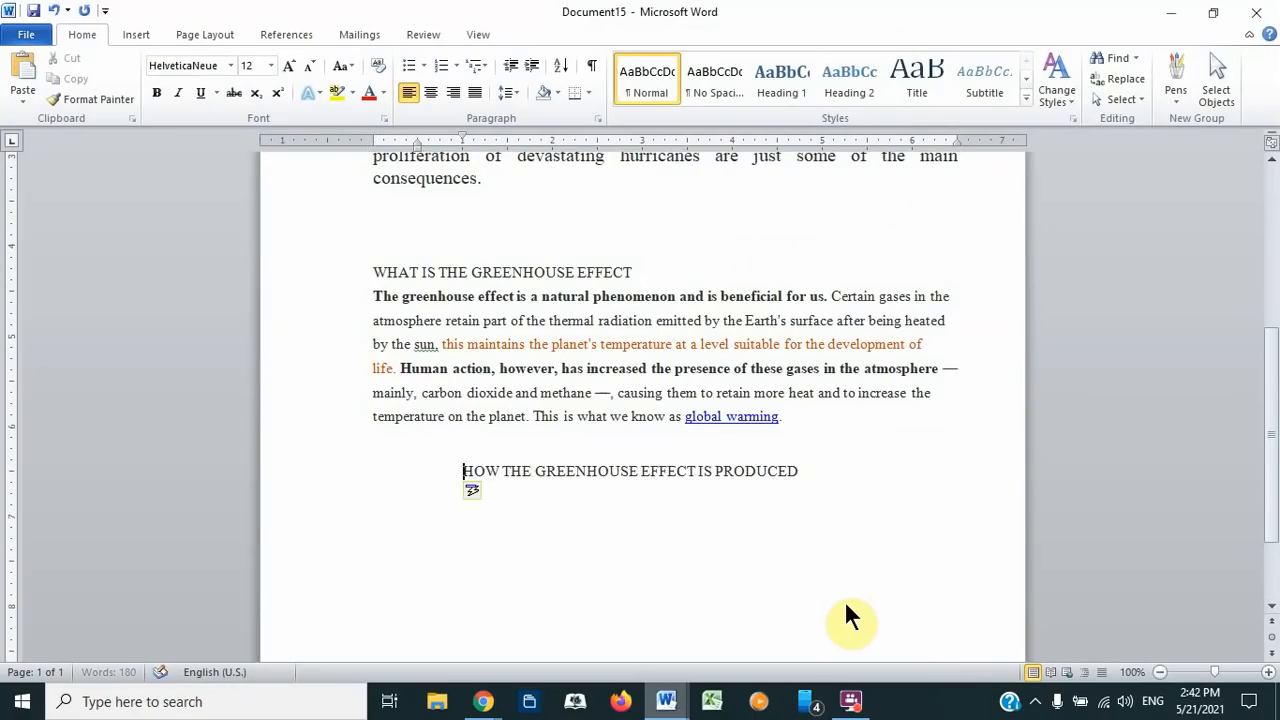
key("Tab")
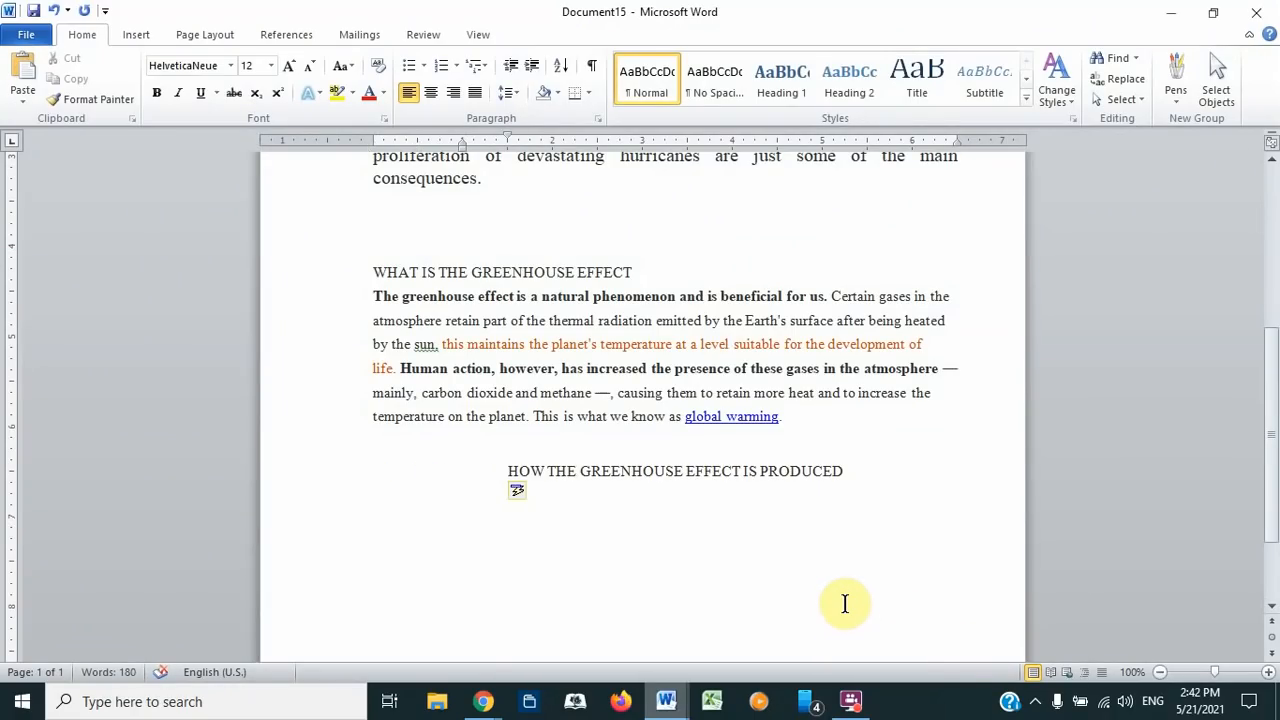
key("BackSpace")
key("BackSpace")
key("BackSpace")
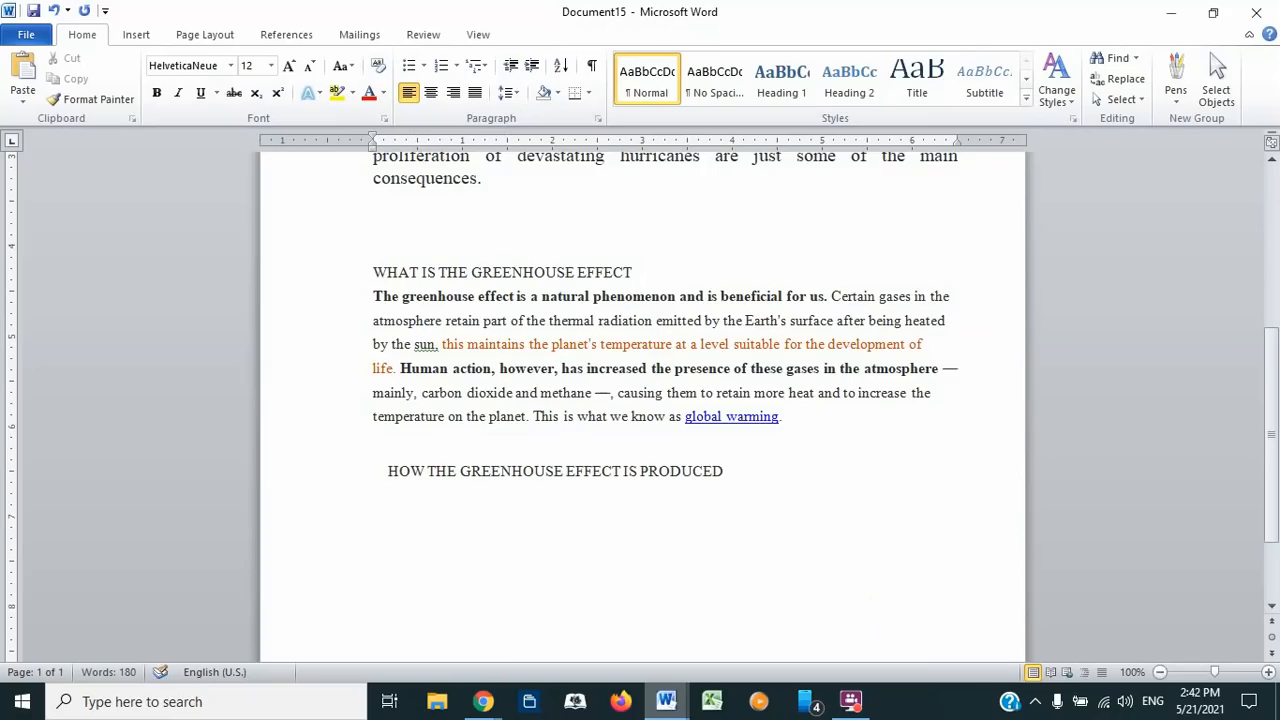
key("BackSpace")
key("BackSpace")
key("BackSpace")
key("BackSpace")
key("BackSpace")
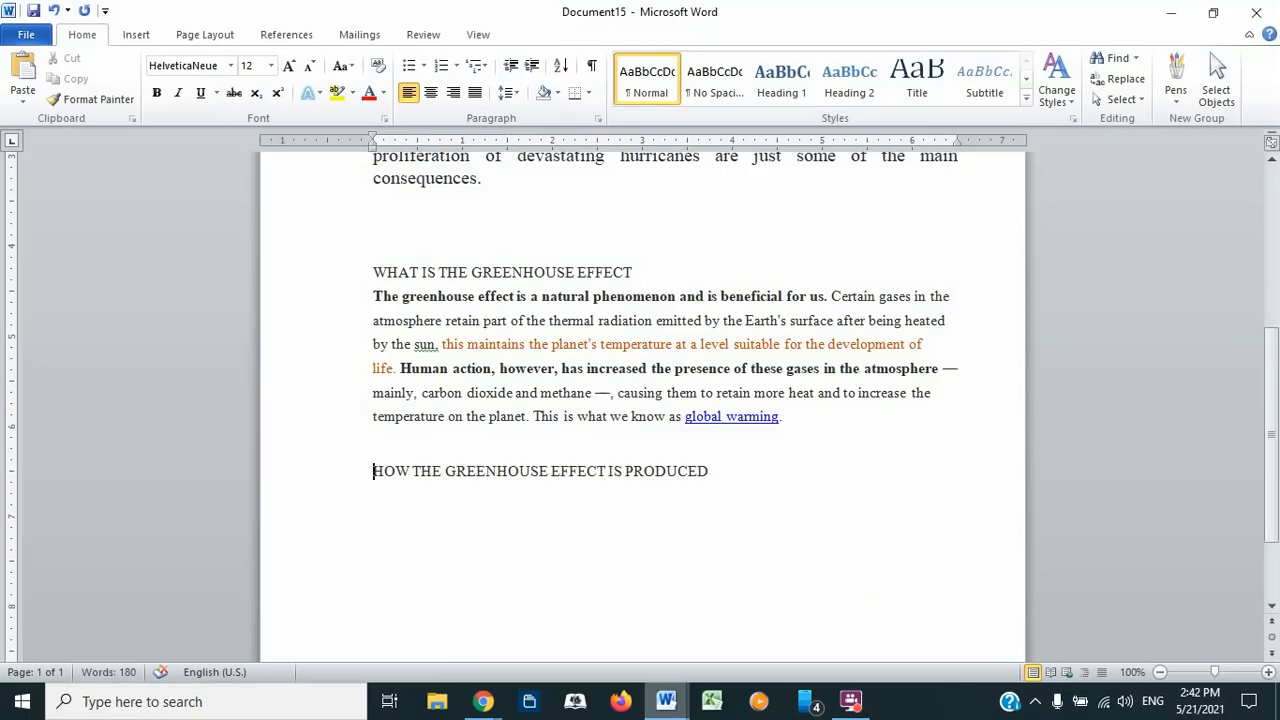
Indent the HOW THE GREENHOUSE EFFECT IS PRODUCED heading in half-inch increments to 3" and return it to the left margin.
key("Tab")
key("Tab")
key("Tab")
key("Tab")
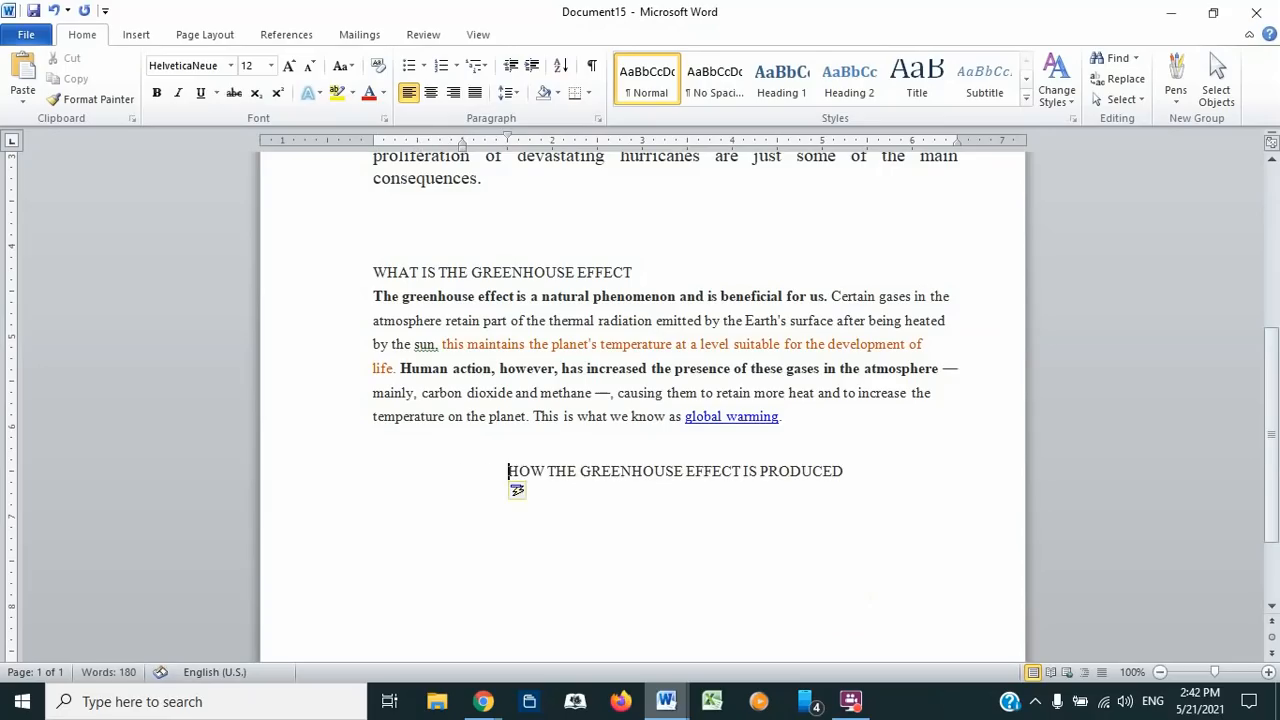
key("Tab")
key("Tab")
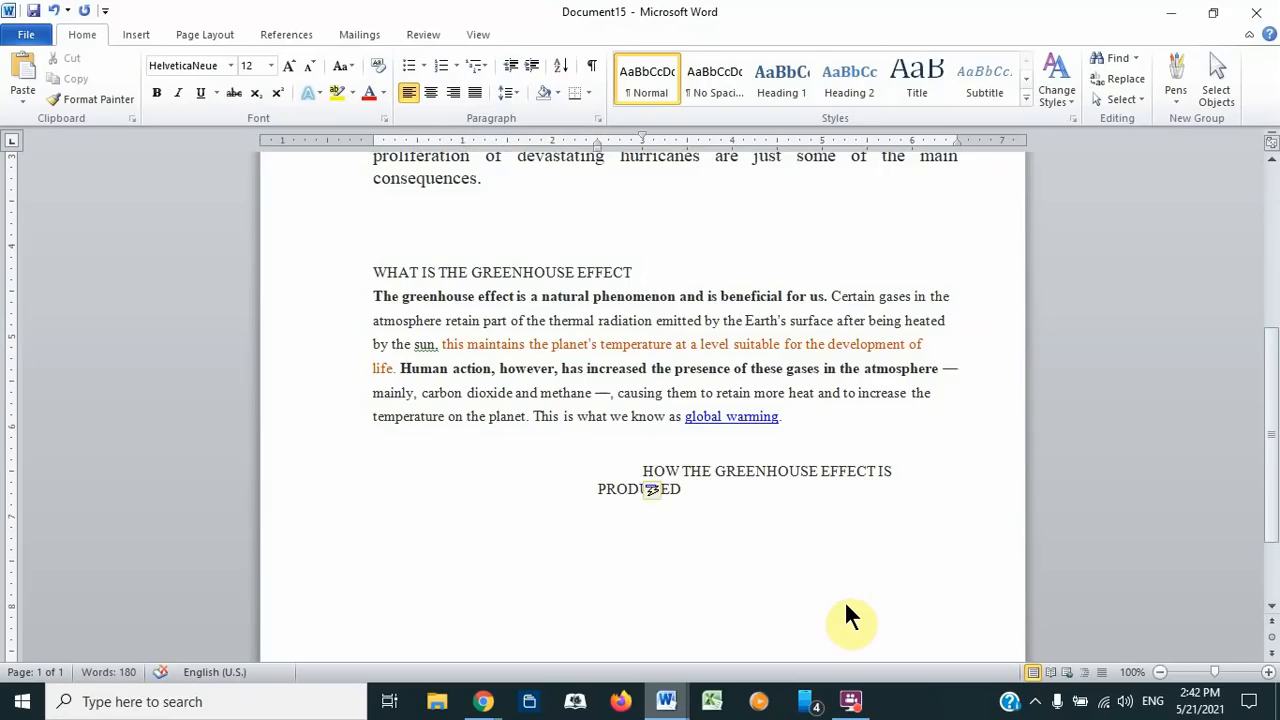
key("BackSpace")
key("BackSpace")
key("BackSpace")
key("BackSpace")
key("BackSpace")
key("BackSpace")
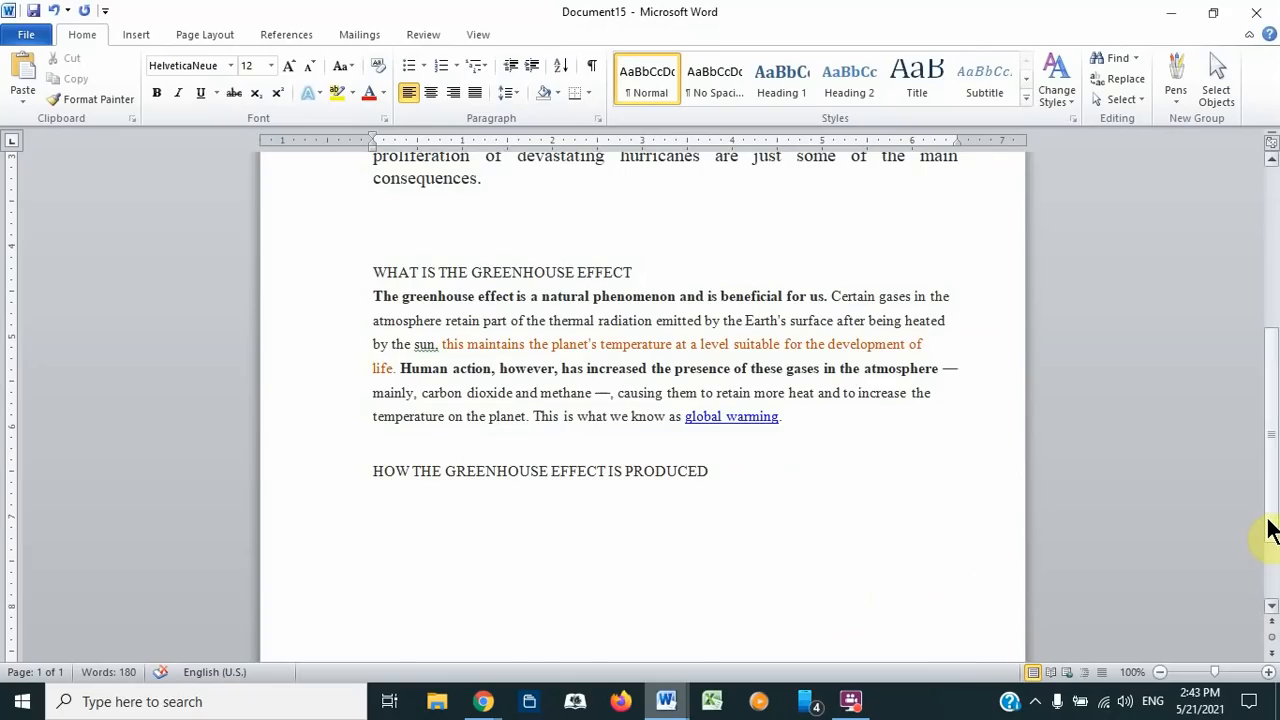
On the ruler, give the paragraph starting "Human action is causing" a first-line indent of about 1.1" and a hanging indent of about 0.4".
left_click_drag(1272, 525, 1274, 400)
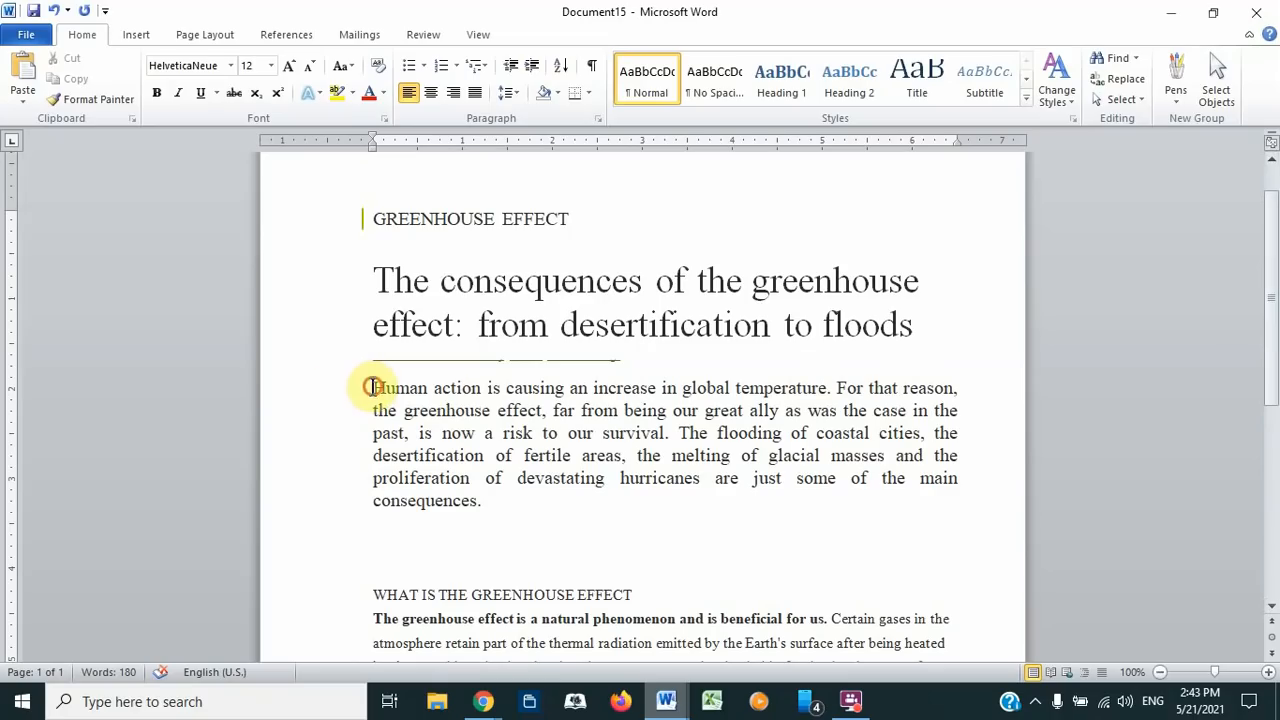
mouse_move(371, 388)
left_mouse_down()
mouse_move(955, 392)
mouse_move(588, 433)
mouse_move(371, 404)
left_mouse_up()
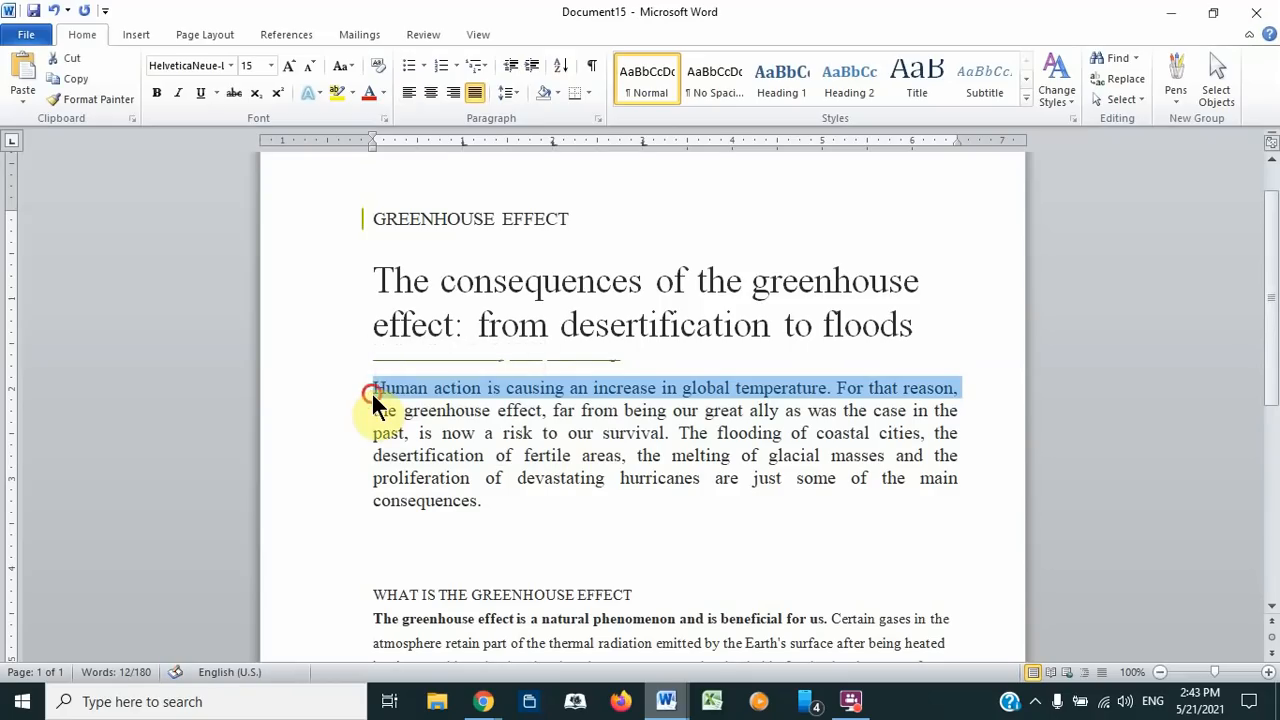
left_click(370, 392)
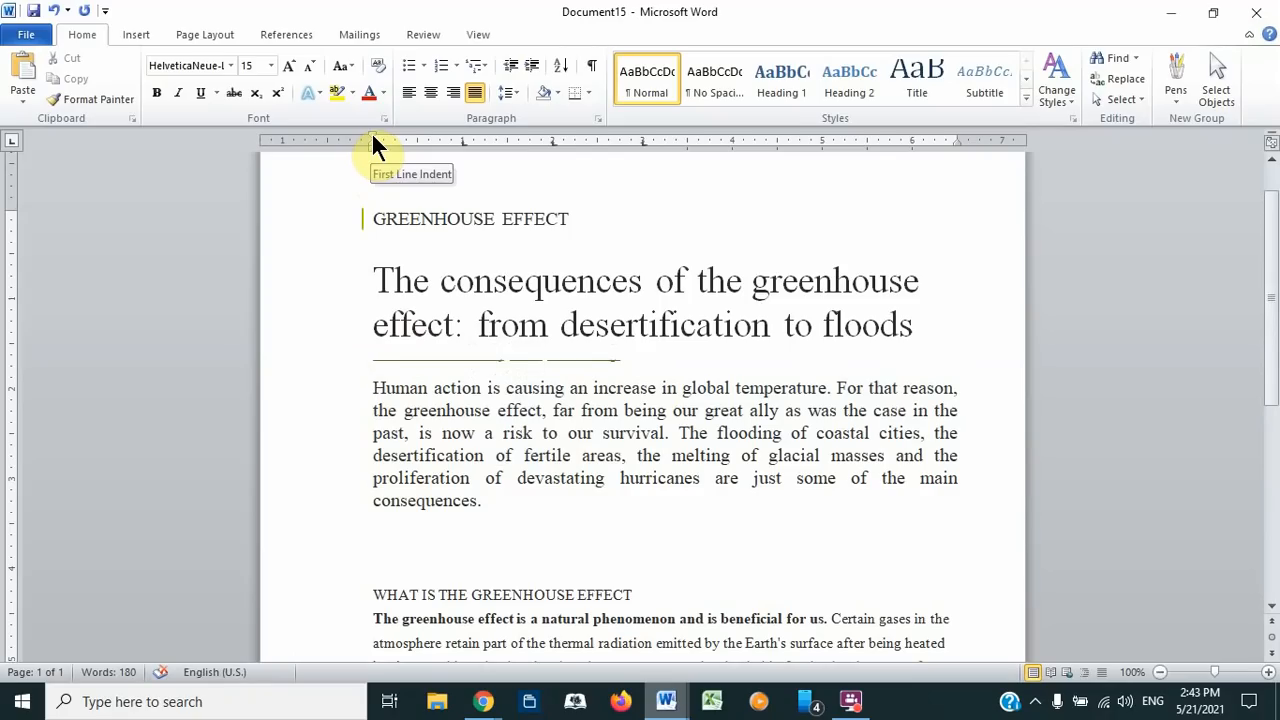
left_click_drag(372, 137, 428, 142)
left_click_drag(432, 148, 441, 150)
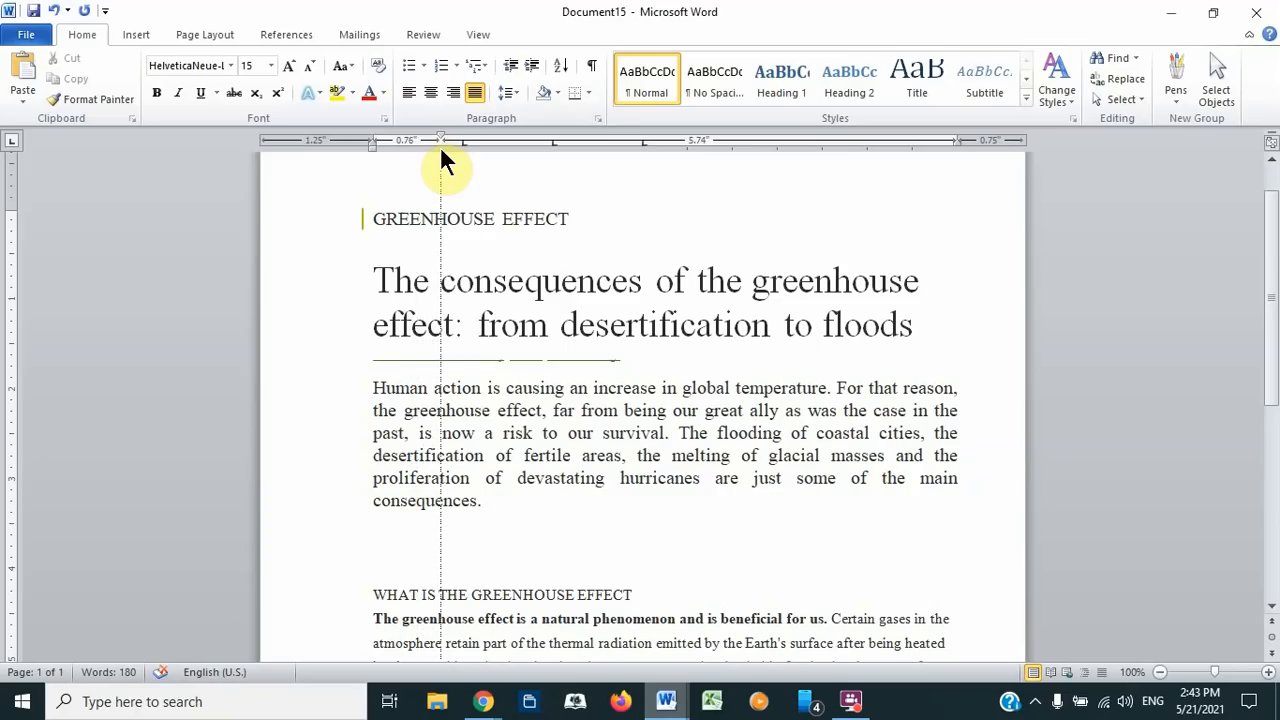
key("alt")
mouse_move(440, 160)
left_mouse_down()
mouse_move(457, 150)
mouse_move(435, 150)
mouse_move(466, 152)
mouse_move(409, 150)
mouse_move(483, 152)
mouse_move(447, 153)
left_mouse_up()
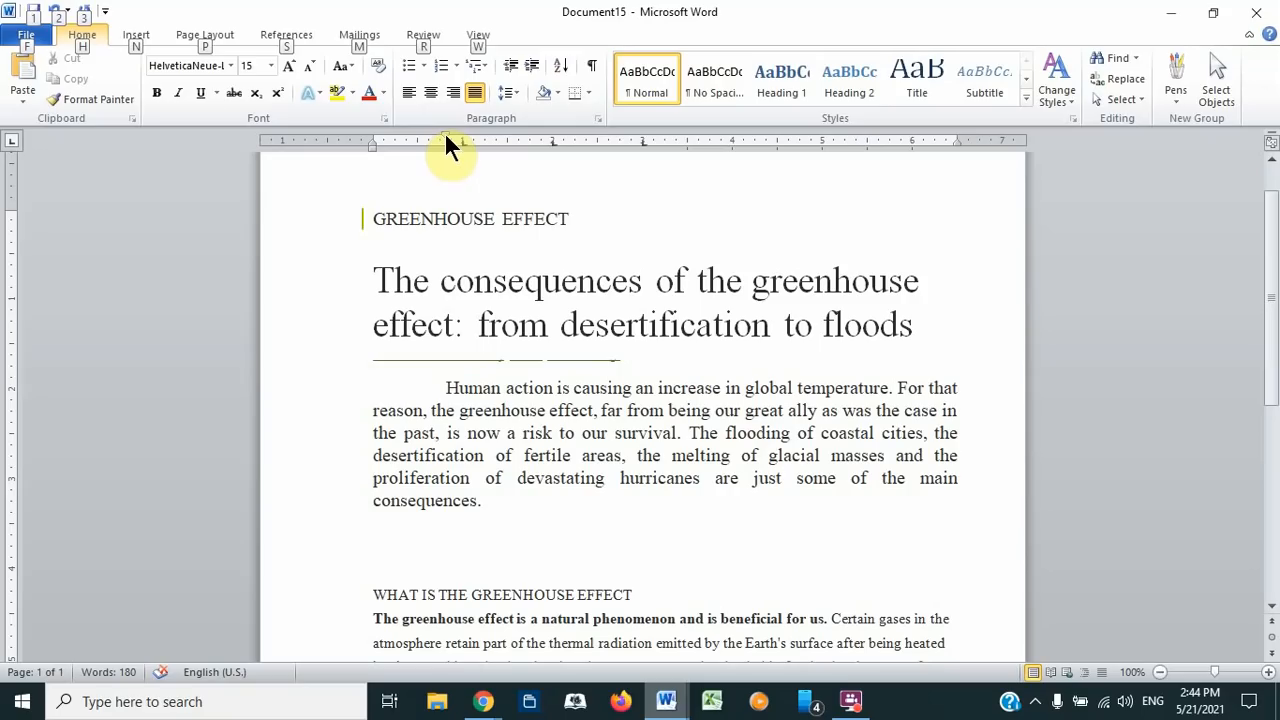
mouse_move(447, 139)
left_mouse_down()
mouse_move(399, 136)
mouse_move(471, 143)
left_mouse_up()
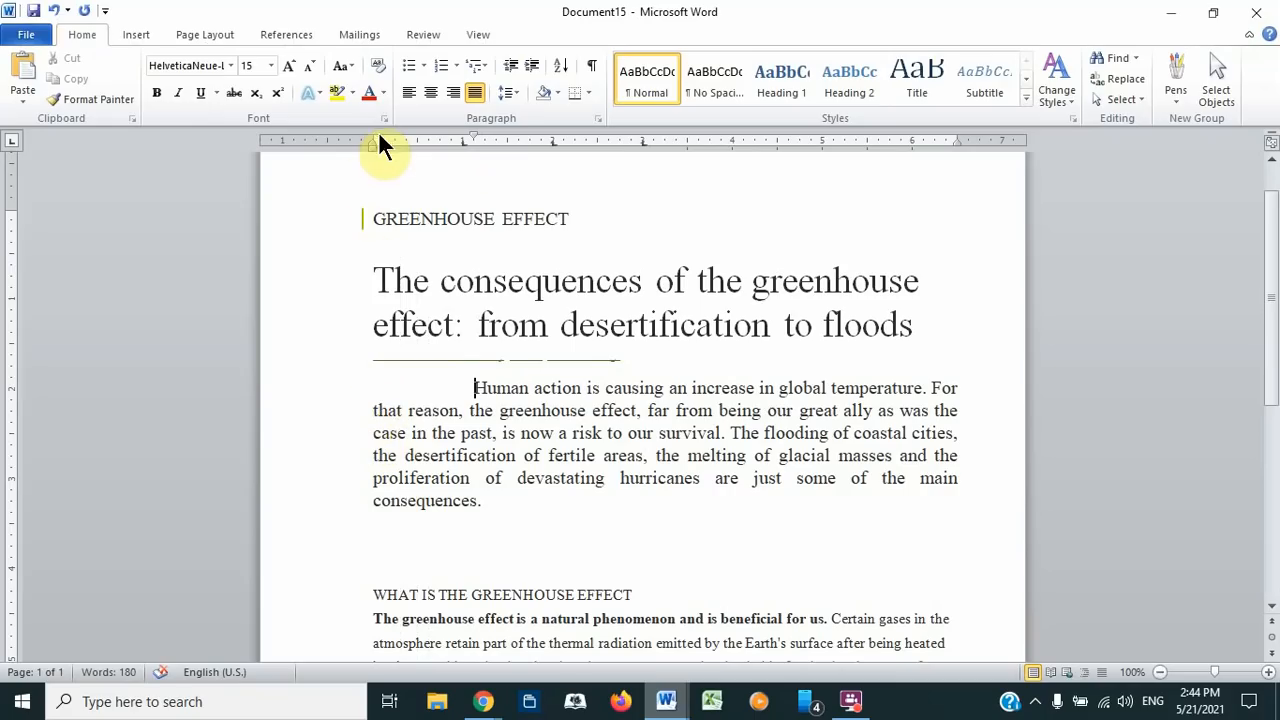
left_click_drag(371, 140, 405, 141)
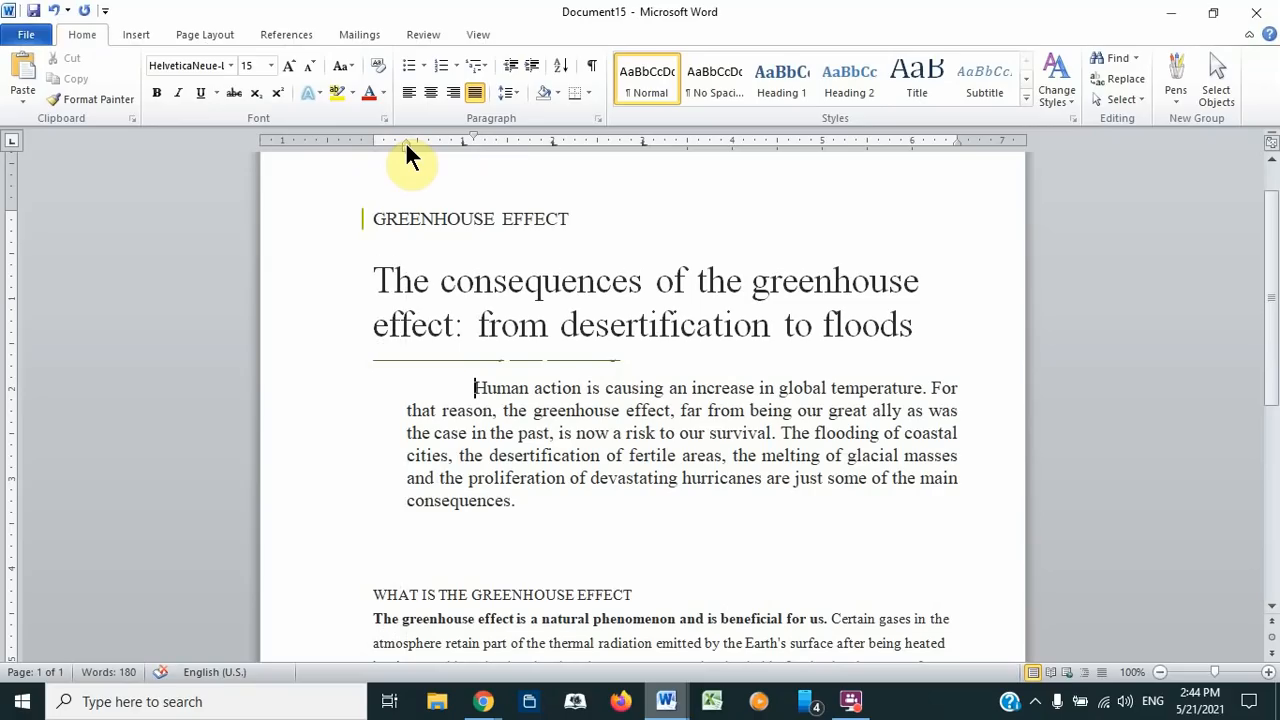
Give the paragraph under WHAT IS THE GREENHOUSE EFFECT a first-line indent of about 1.2" and a hanging indent of about 0.4".
left_click(372, 619)
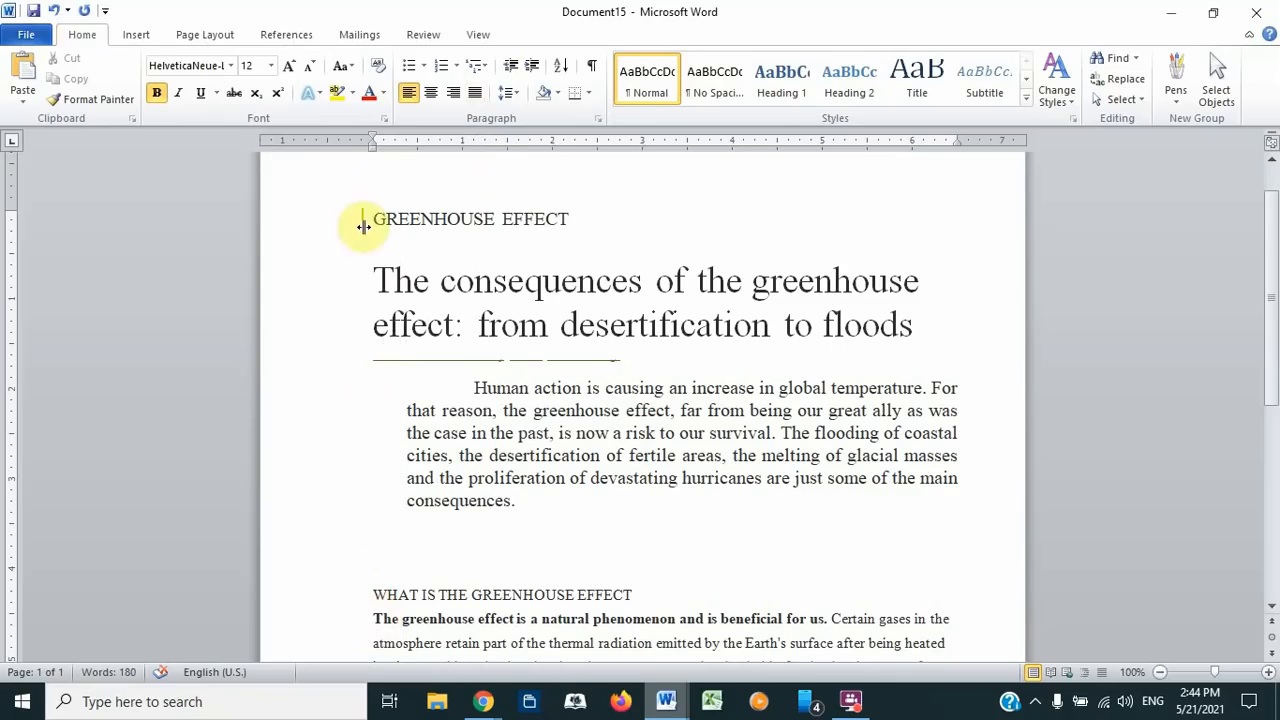
left_click_drag(370, 135, 478, 141)
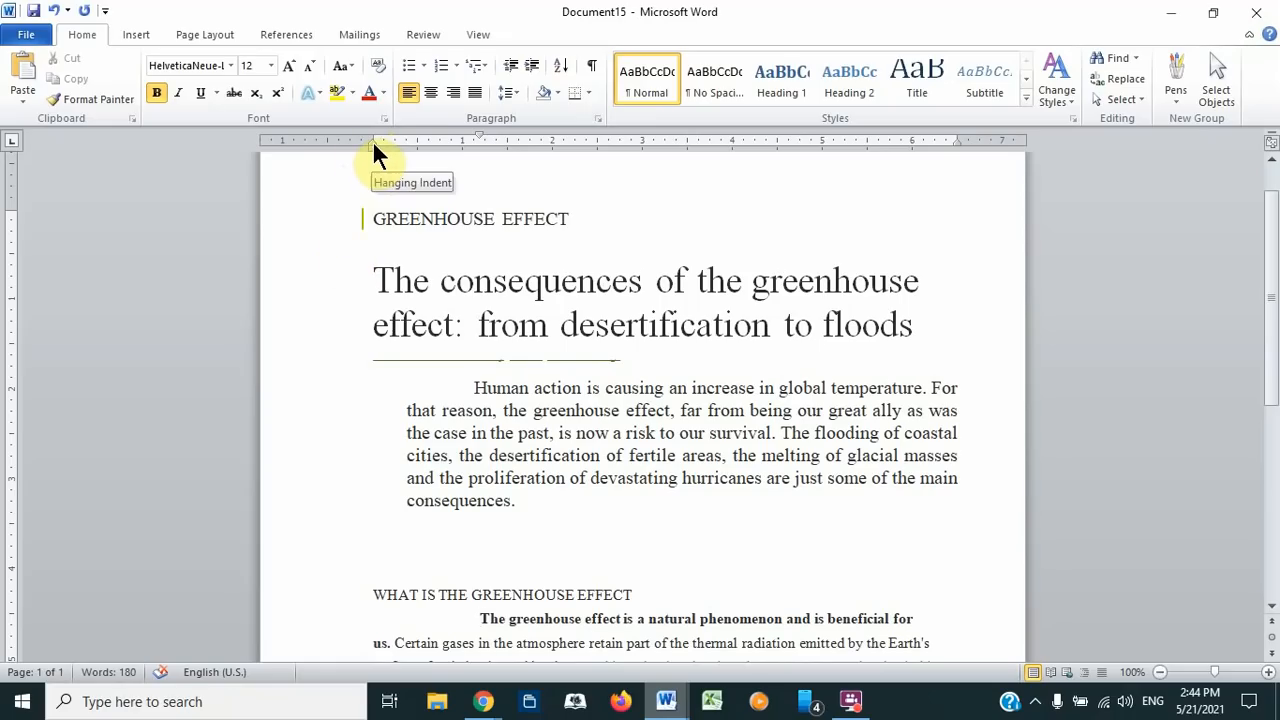
left_click_drag(373, 141, 405, 141)
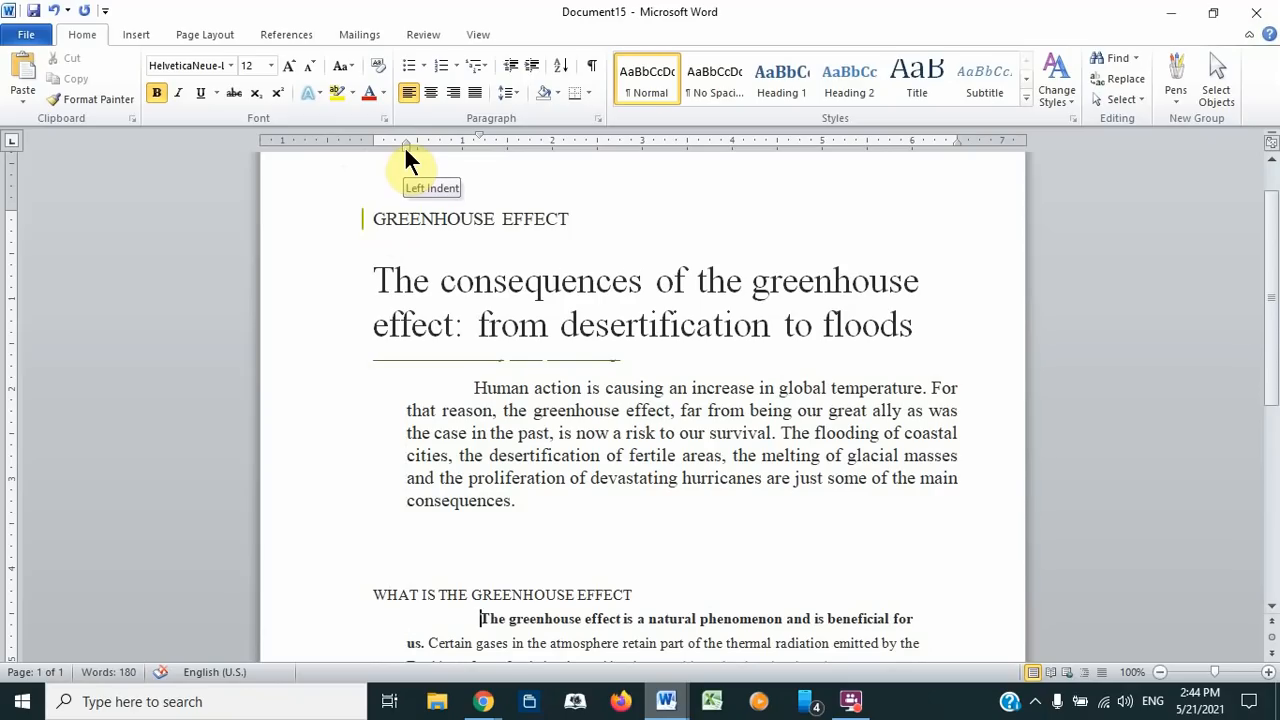
Move the left indent of the "Human action is causing" paragraph to about 0.9" and back to about 0.4".
left_click(458, 386)
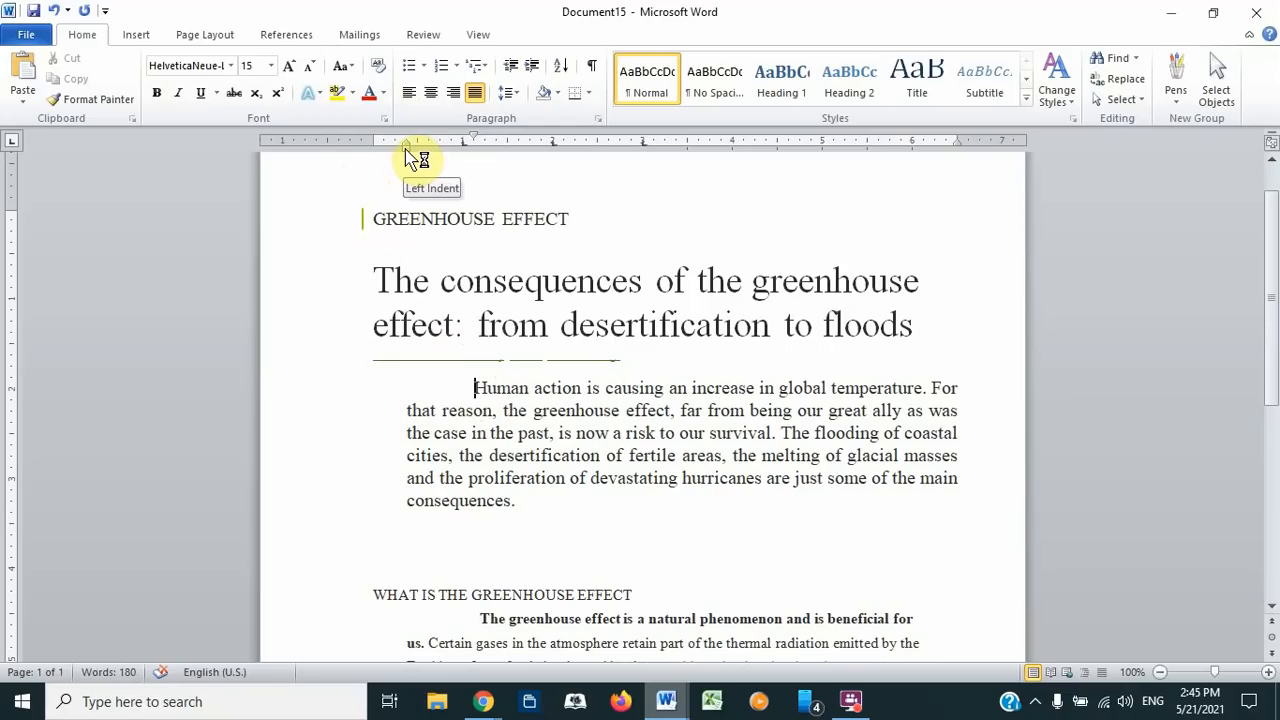
mouse_move(406, 147)
left_mouse_down()
mouse_move(463, 157)
mouse_move(452, 151)
left_mouse_up()
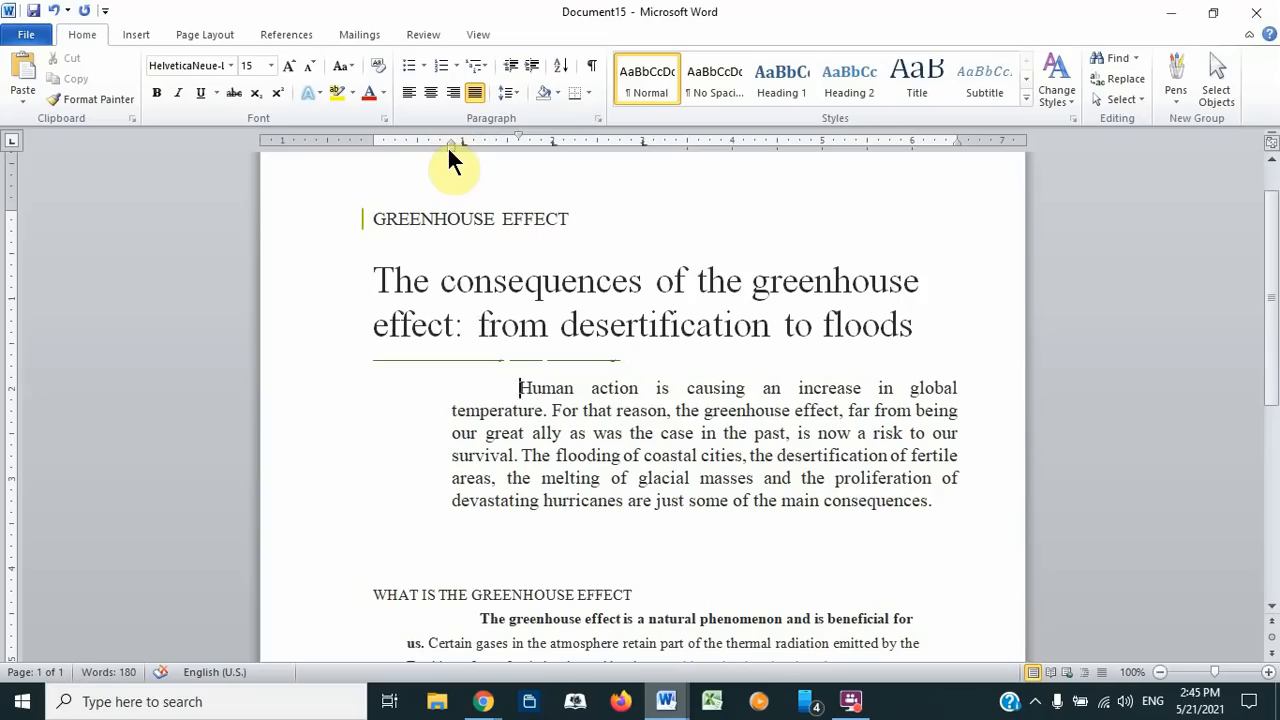
left_click_drag(450, 147, 409, 148)
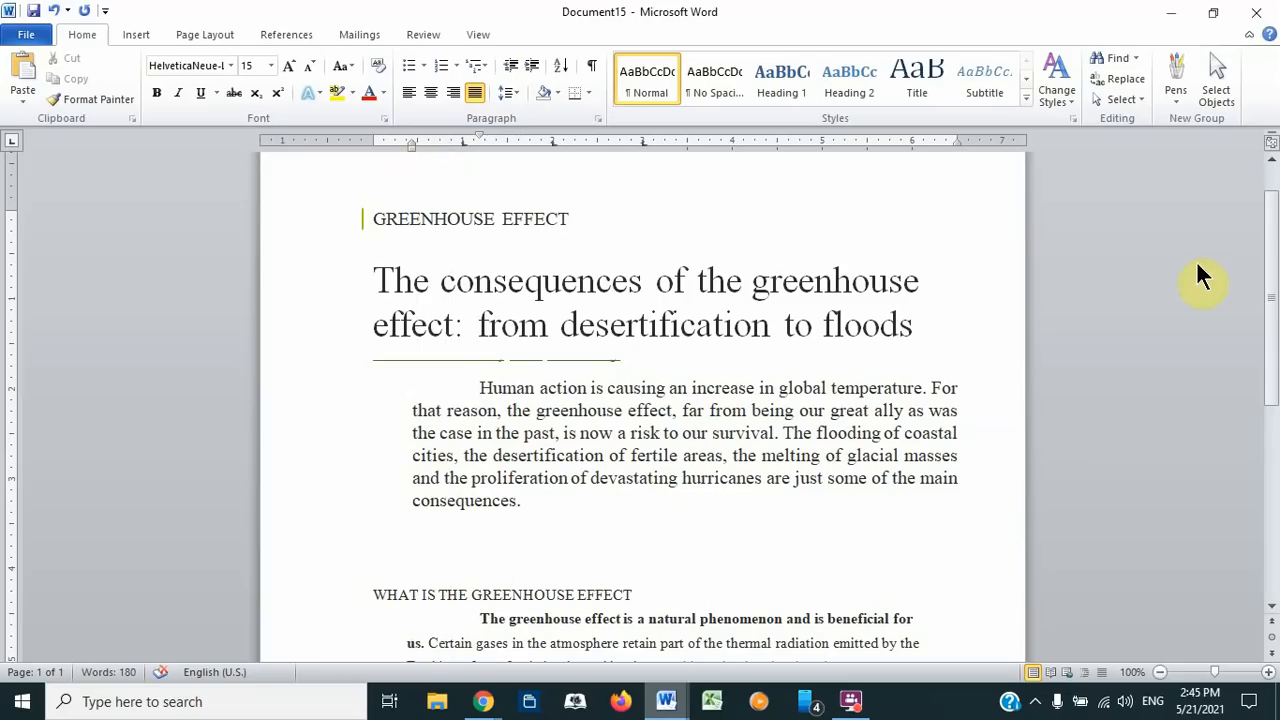
Replace all occurrences of "masses" with "weight", continuing the search from the document's beginning, and close the Find and Replace dialog.
left_click_drag(905, 455, 960, 455)
left_click(903, 458)
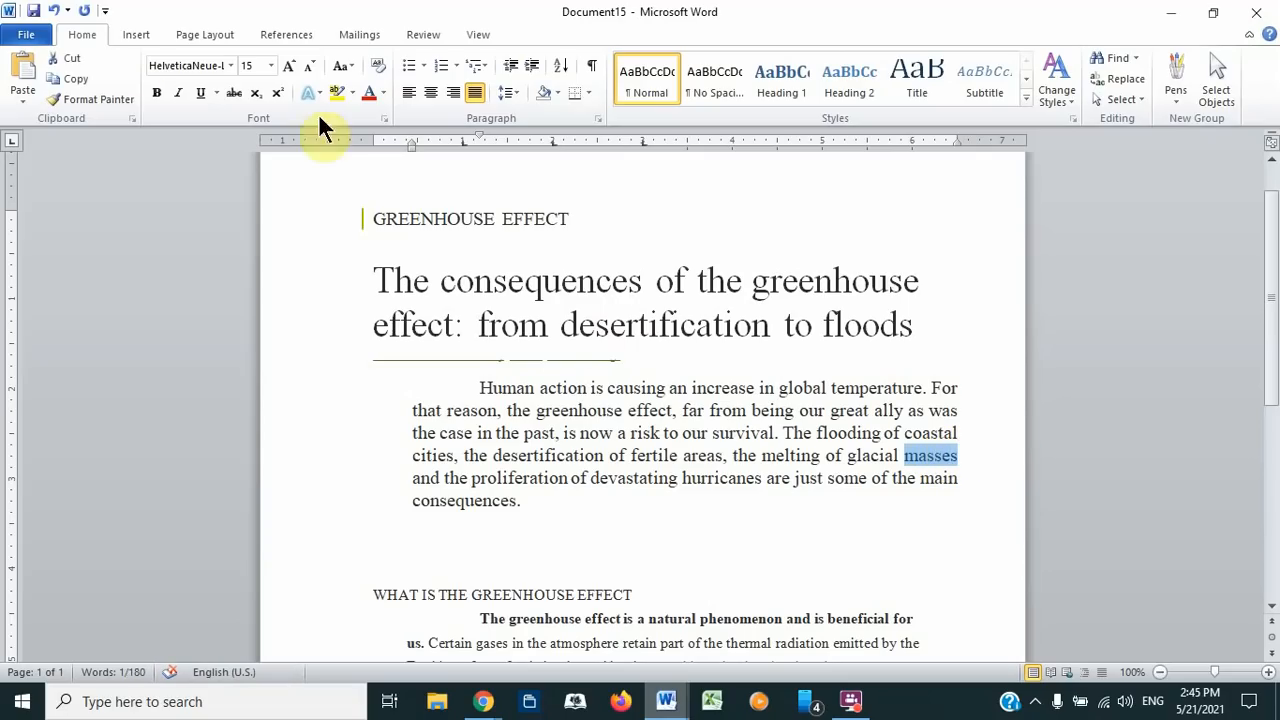
left_click(1119, 82)
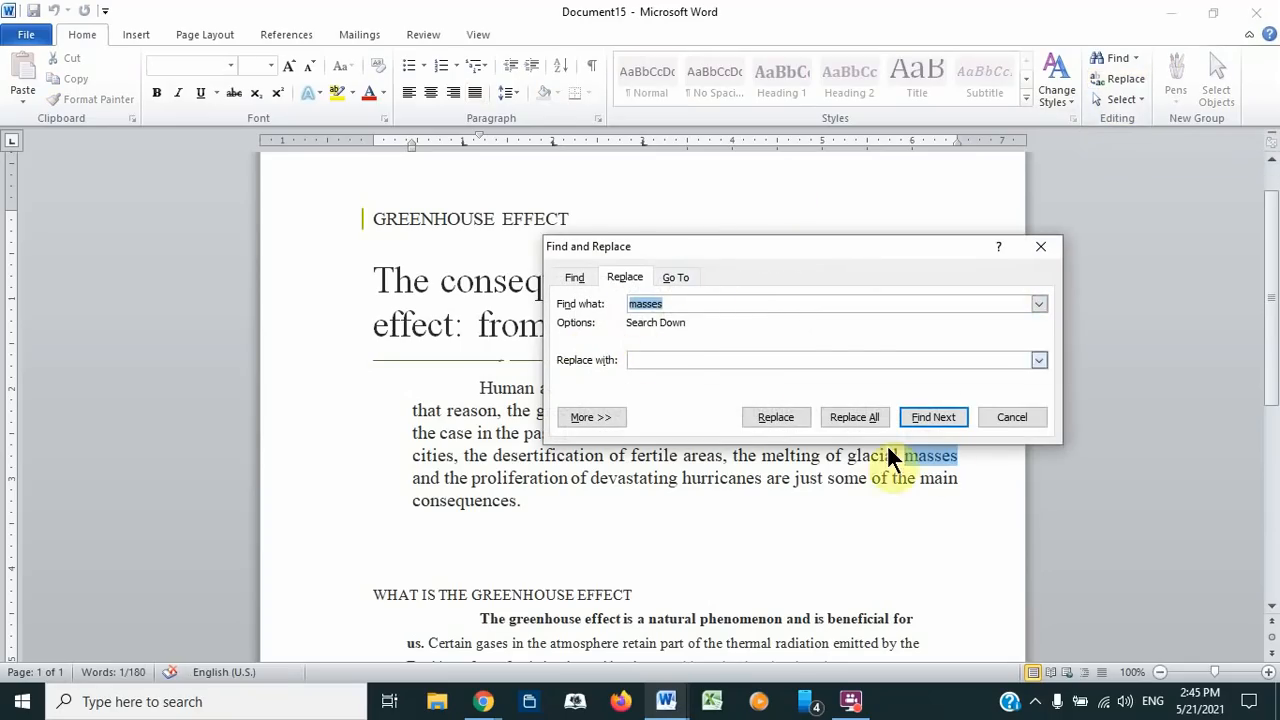
left_click(665, 307)
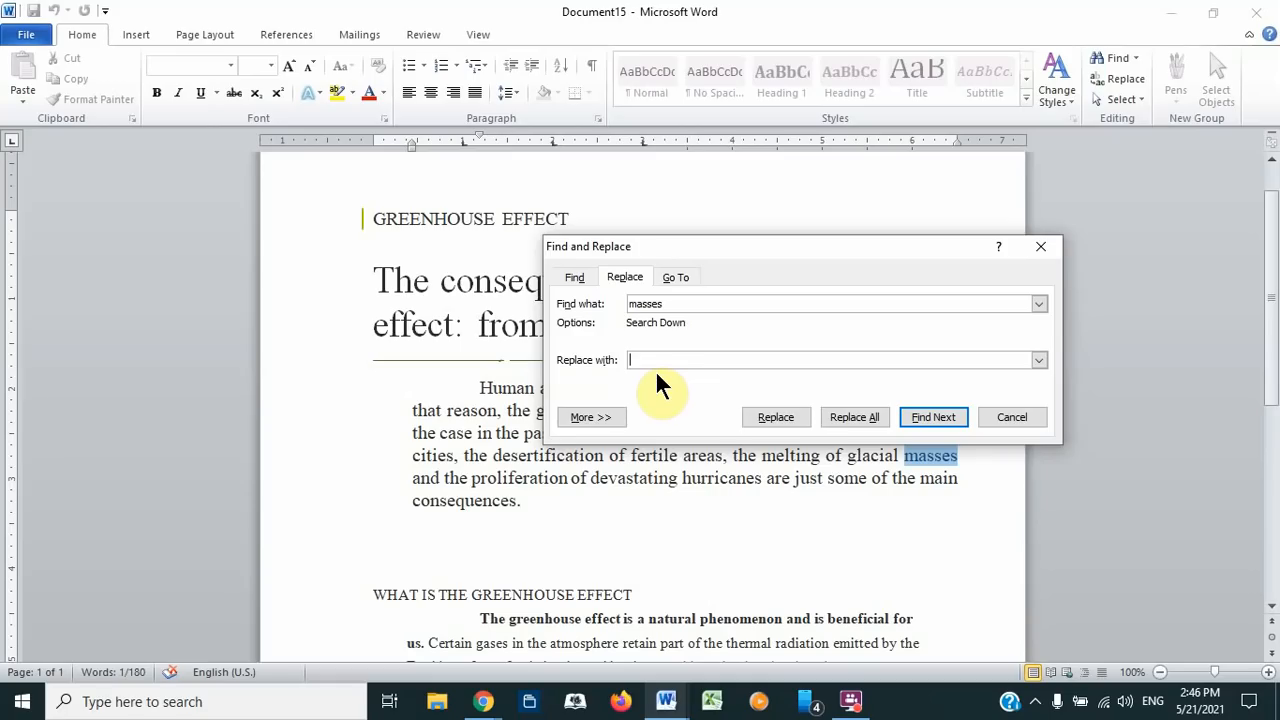
type("weight")
left_click(850, 417)
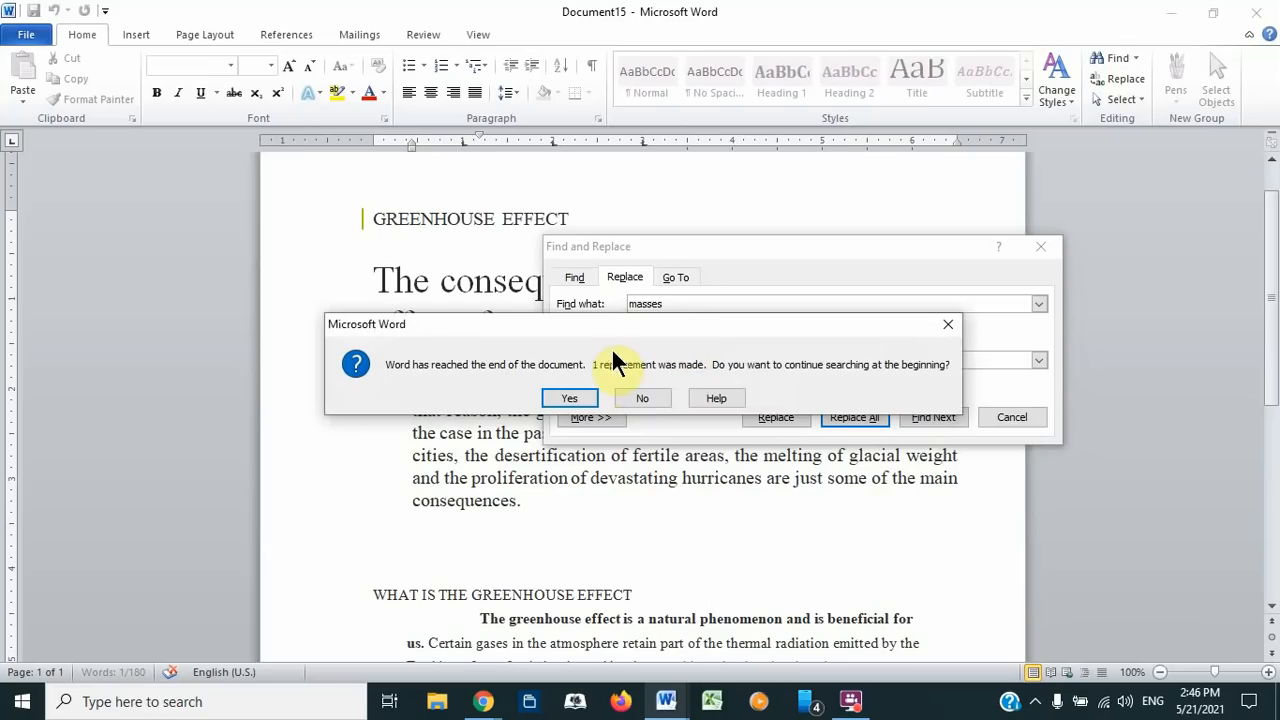
left_click_drag(614, 330, 651, 439)
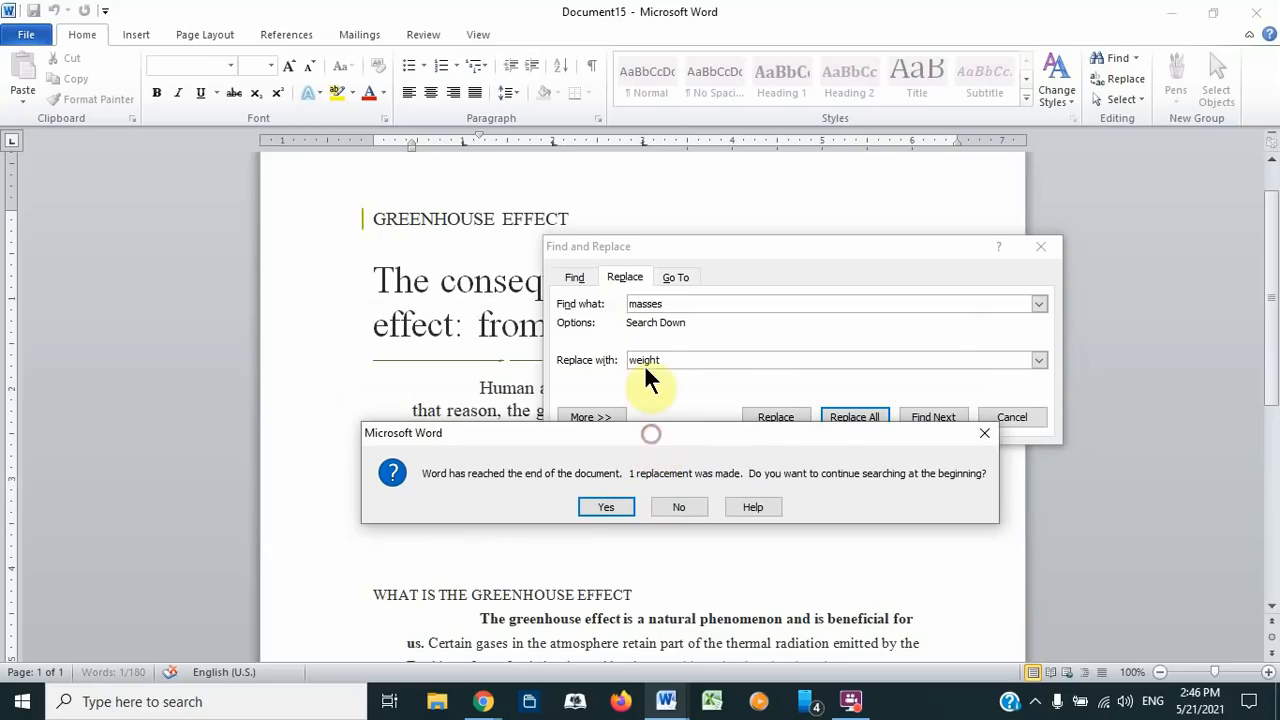
left_click(610, 506)
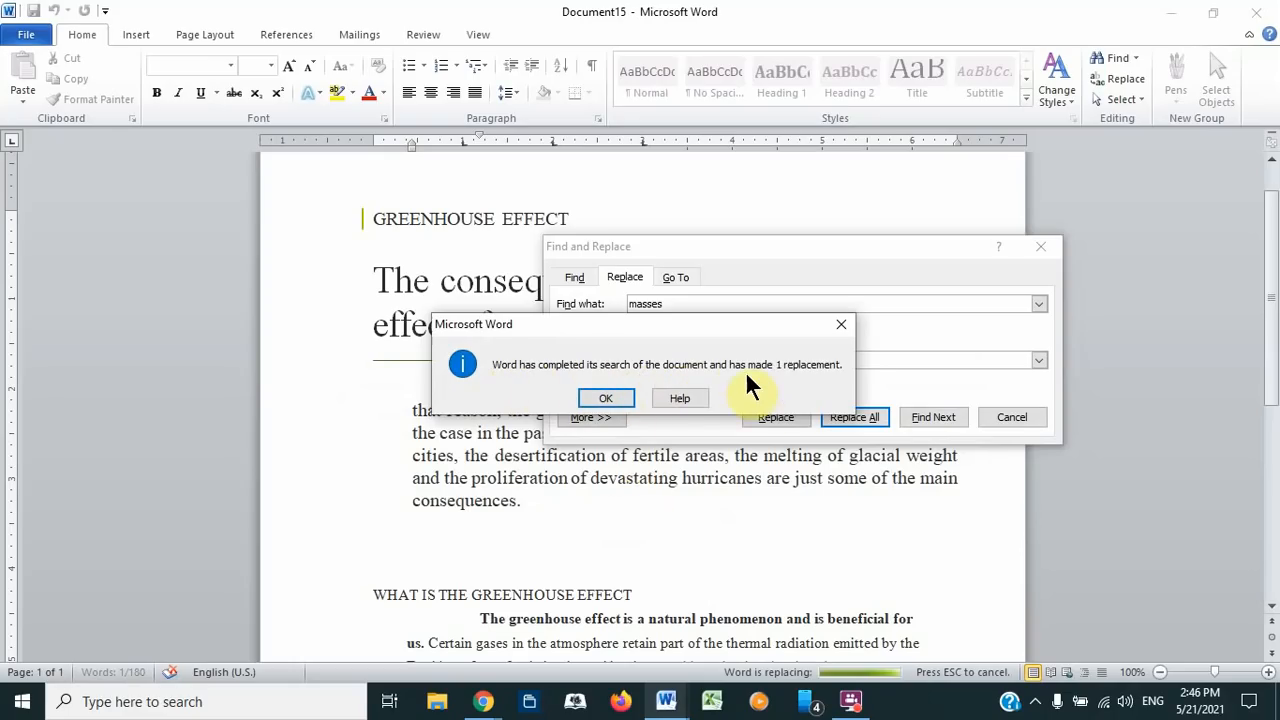
left_click(605, 399)
left_click(1010, 417)
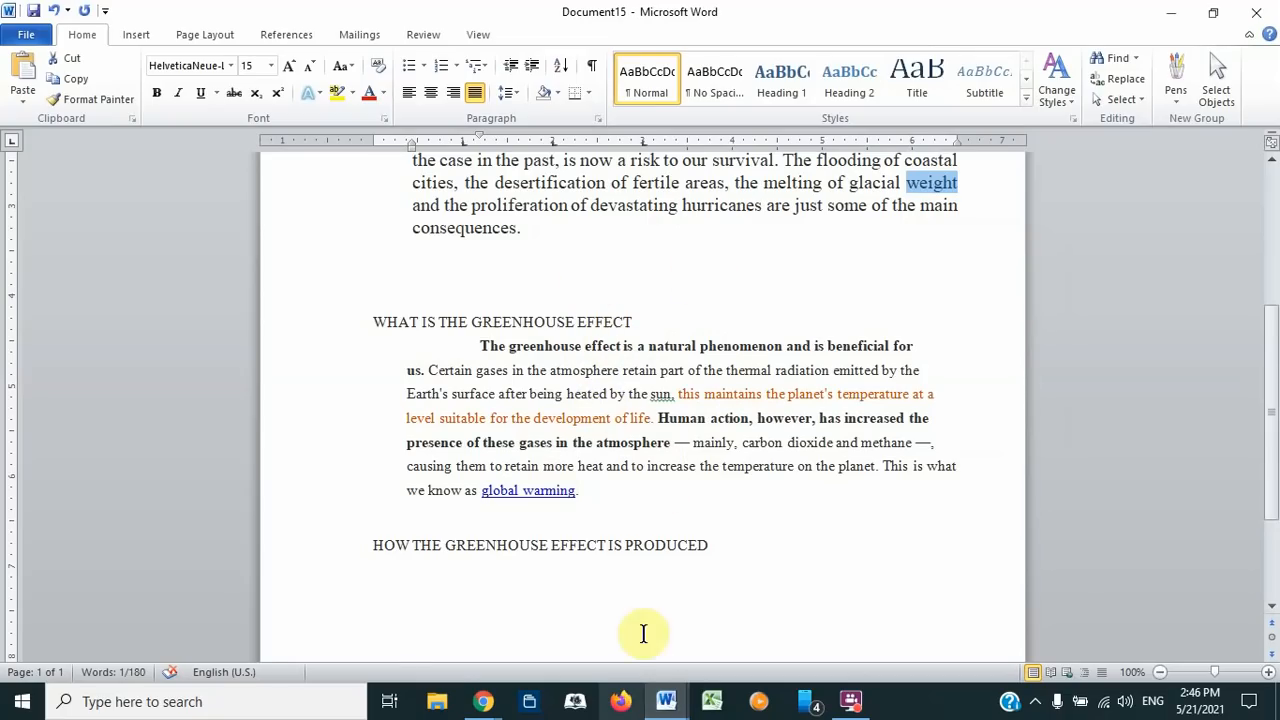
mouse_move(668, 712)
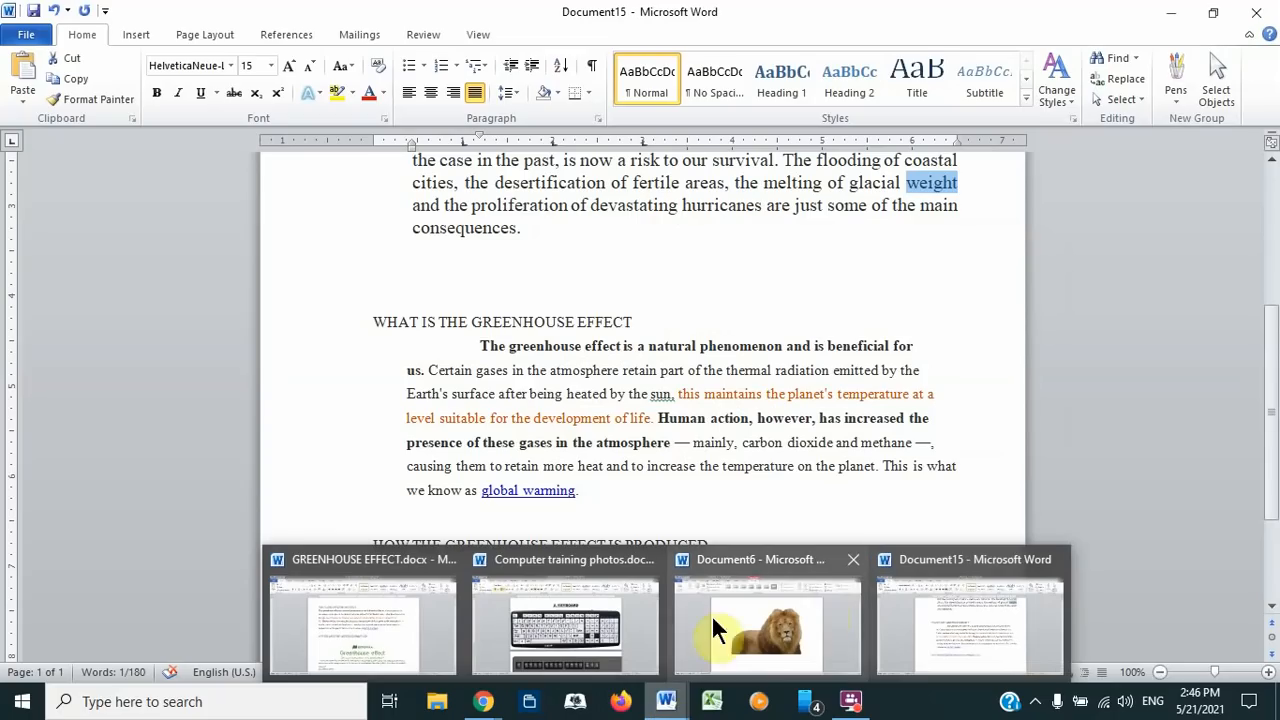
left_click(851, 701)
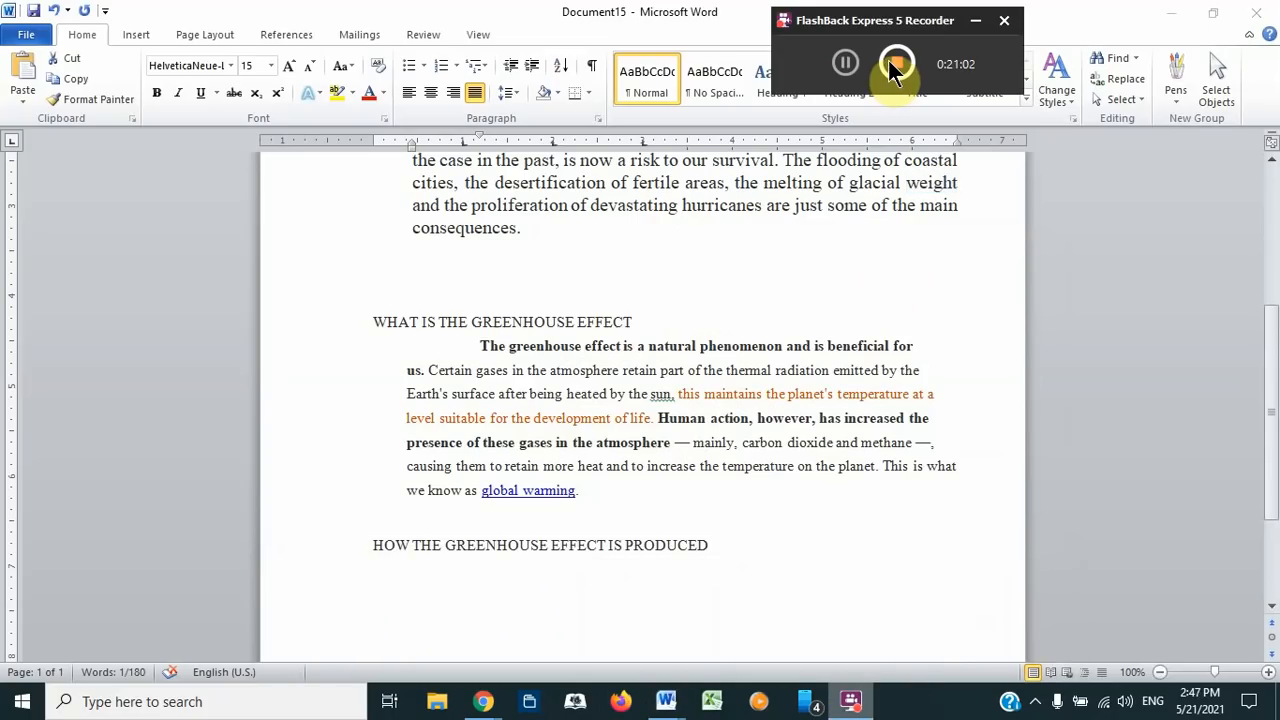